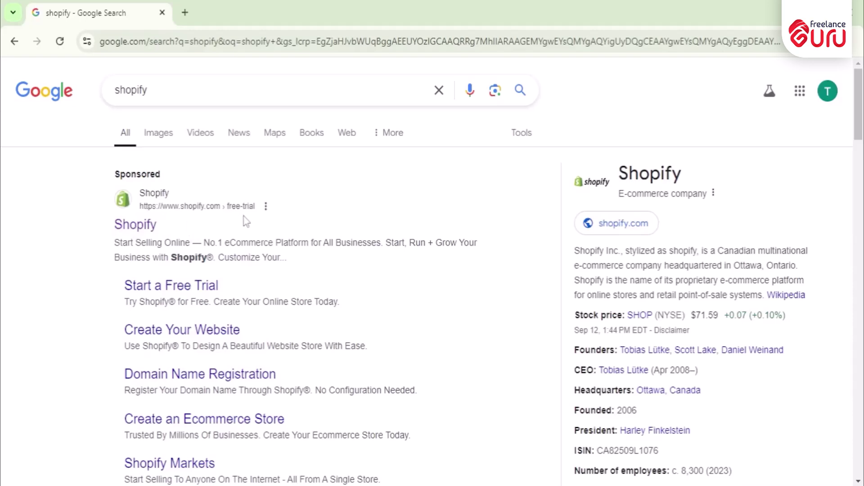
Step: Open the shopify.com home page from the search results and start a free-trial sign-up with email
scroll(270, 225, down, 3)
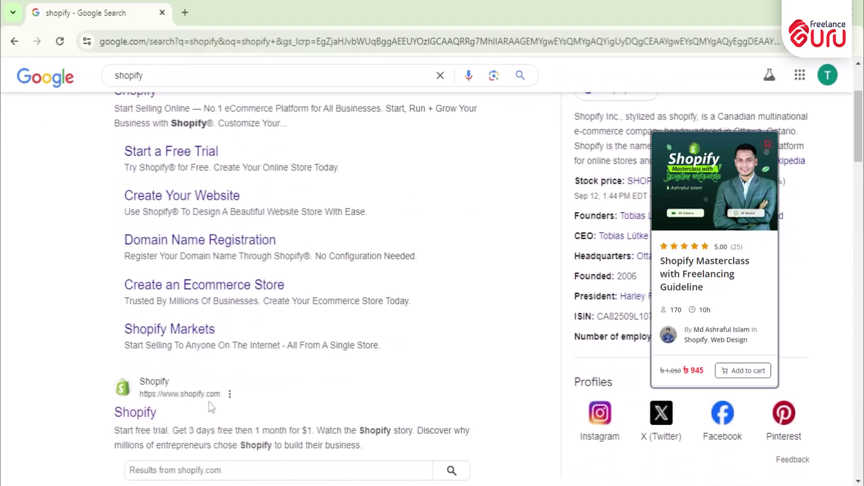
scroll(153, 289, down, 3)
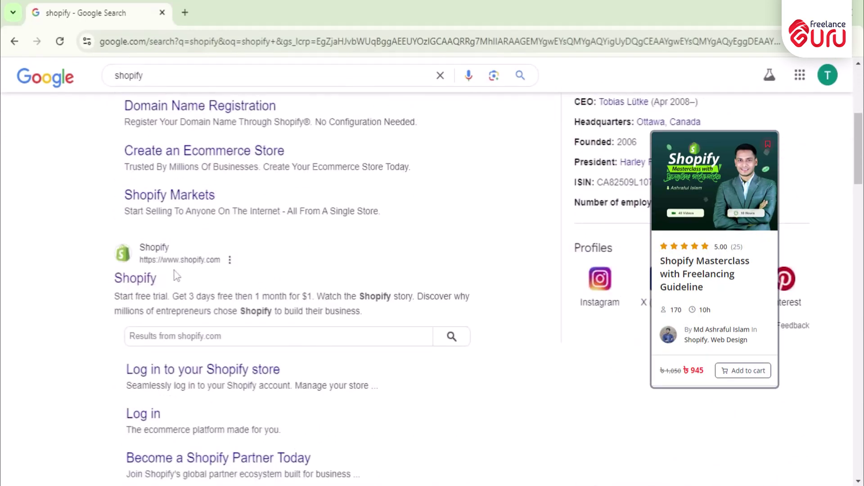
scroll(138, 284, up, 4)
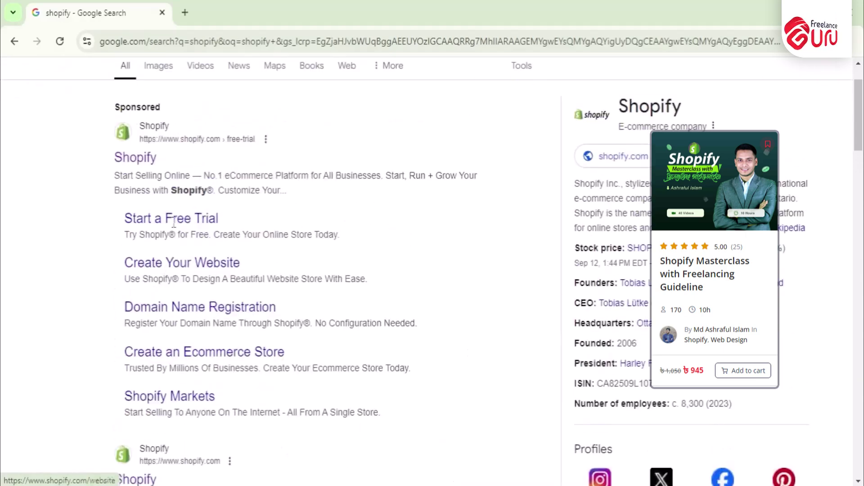
scroll(144, 176, down, 4)
scroll(162, 187, down, 1)
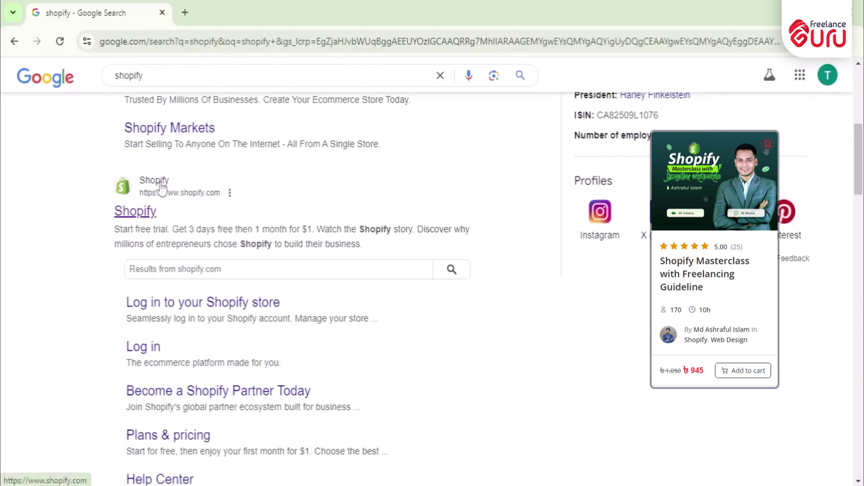
click(133, 212)
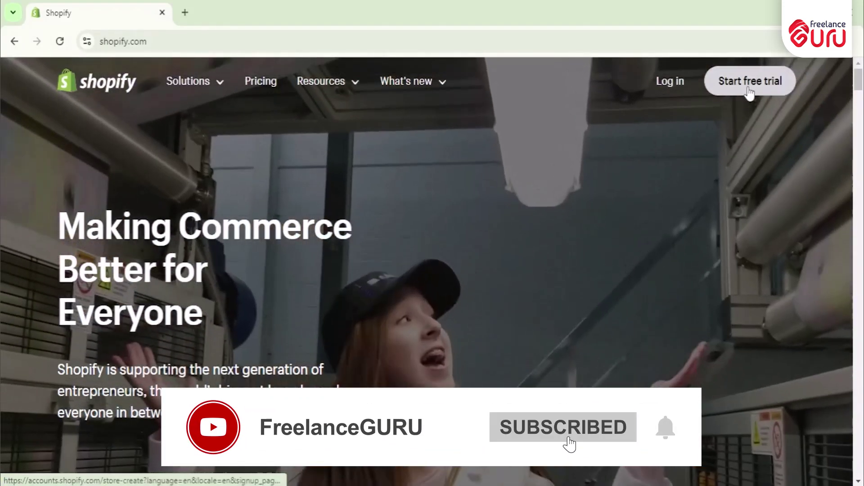
click(749, 90)
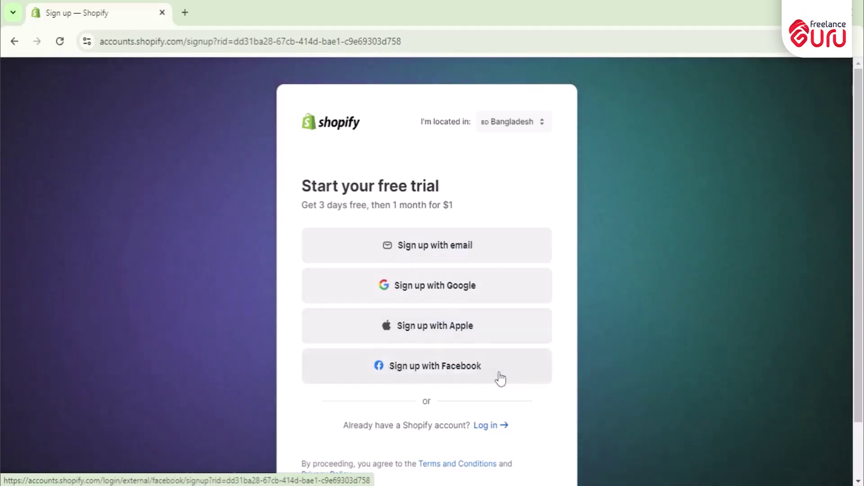
click(467, 255)
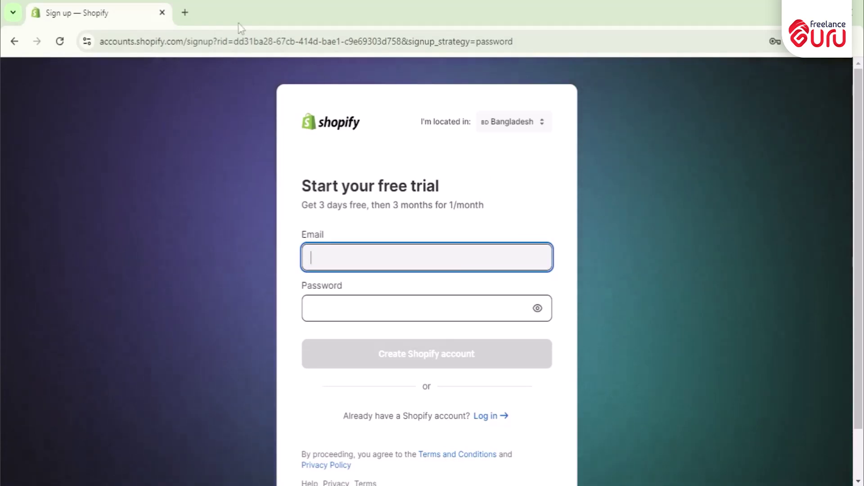
Step: Copy a disposable address from the Temp Mail site and enter it as the email in the Shopify sign-up form
click(185, 12)
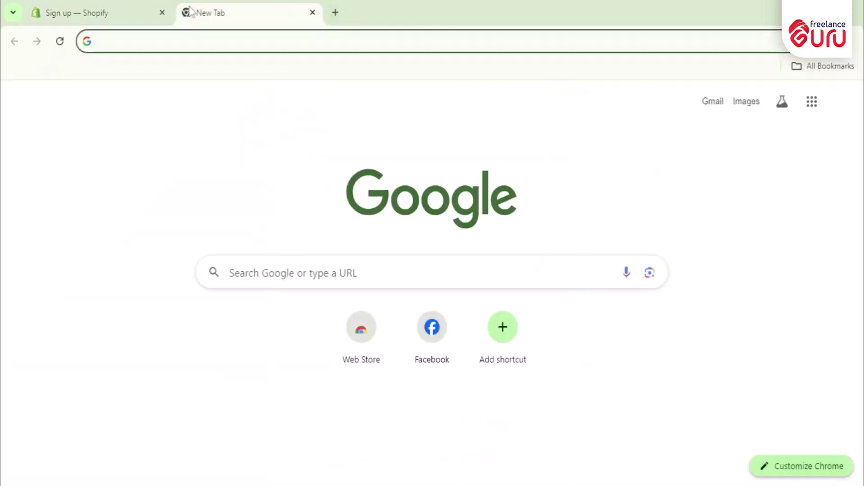
text(temp mail)
key(Return)
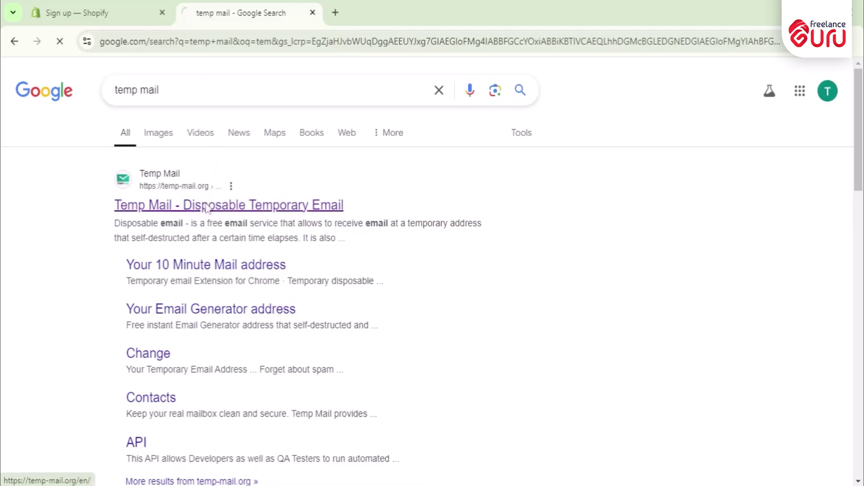
click(207, 206)
click(556, 195)
click(94, 13)
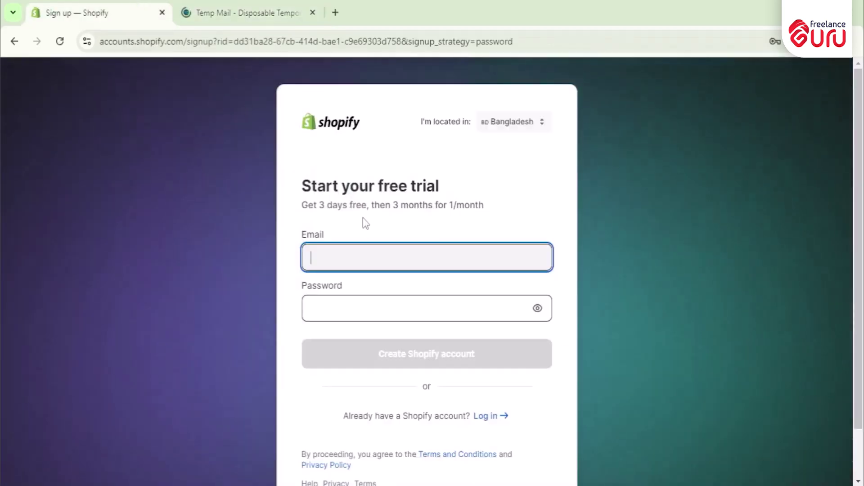
key(ctrl+v)
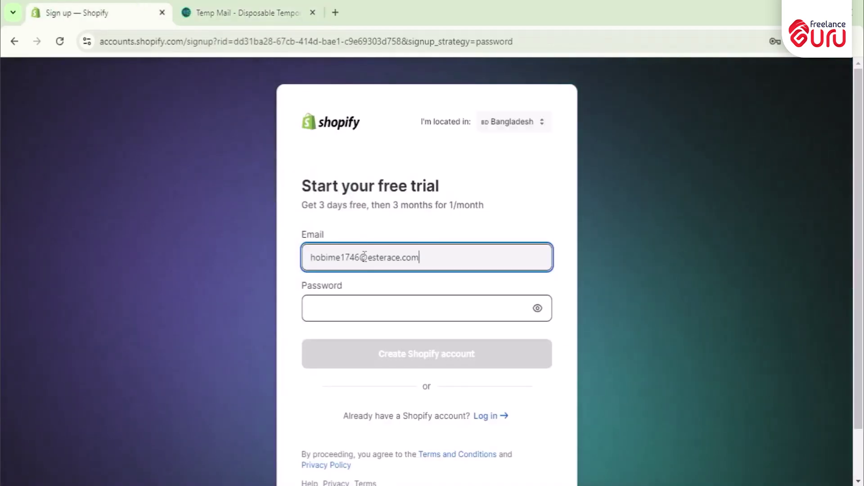
Step: Create the Shopify account with an account password and log in with it, dismissing the Windows Hello offer
click(353, 311)
text(a)
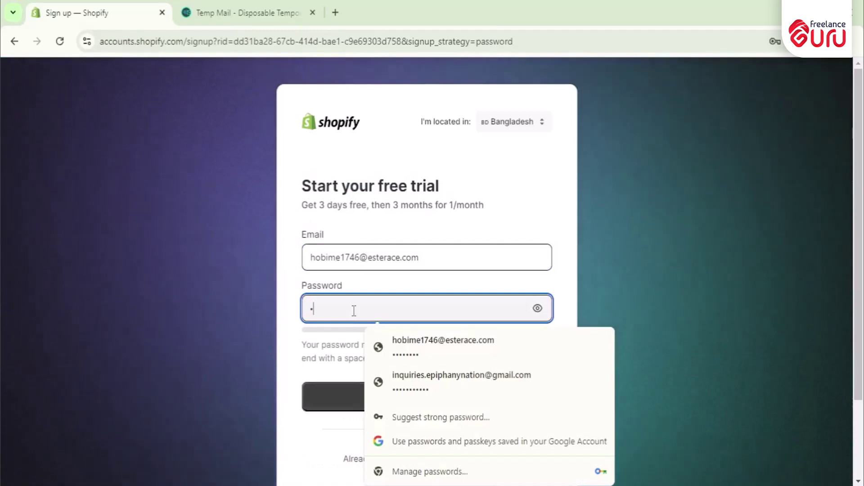
text(•••••••)
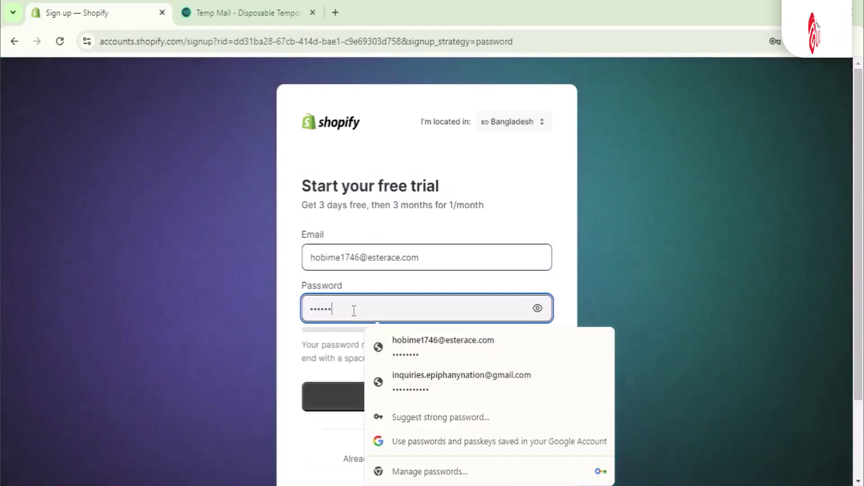
click(288, 320)
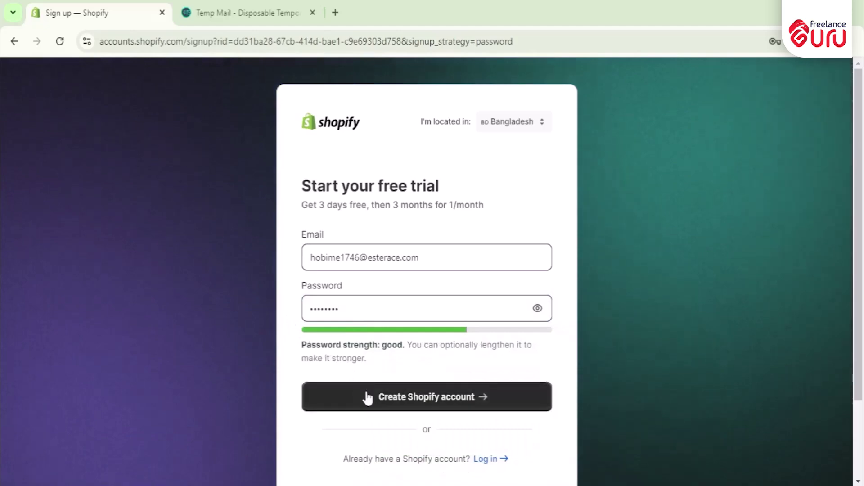
click(417, 400)
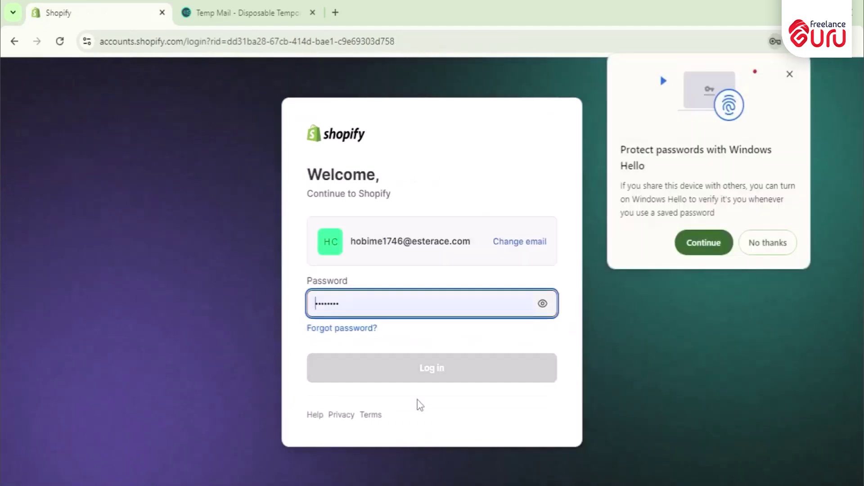
click(789, 75)
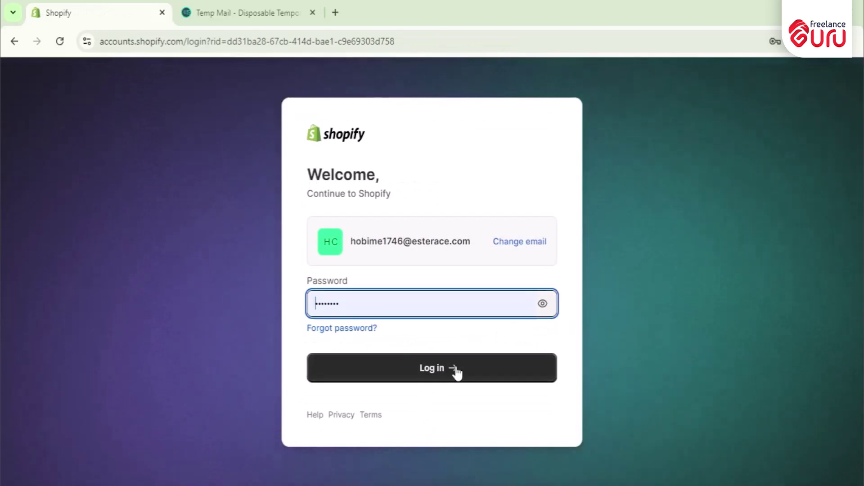
click(457, 371)
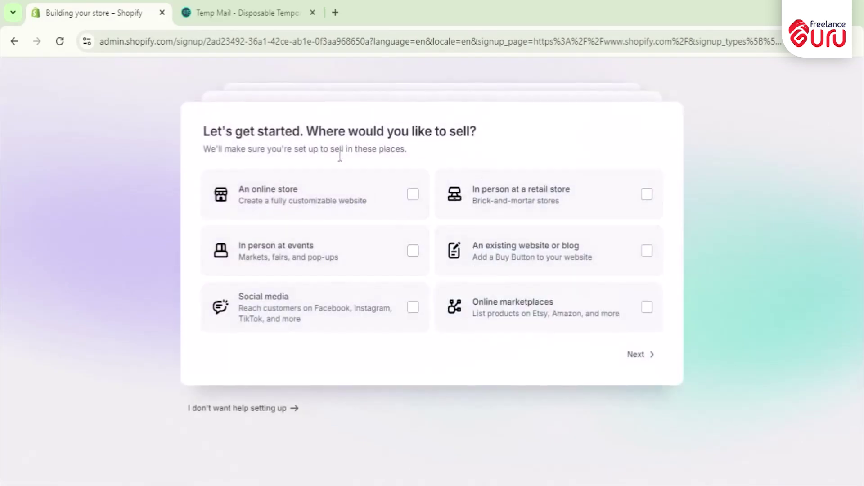
Step: Answer the setup questions with An online store, I'm just starting and I'll decide later, and postpone choosing a plan
click(289, 199)
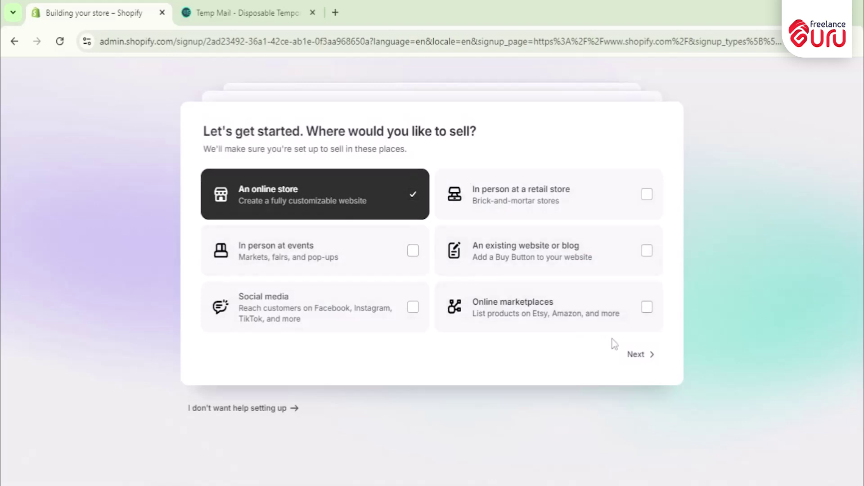
click(641, 355)
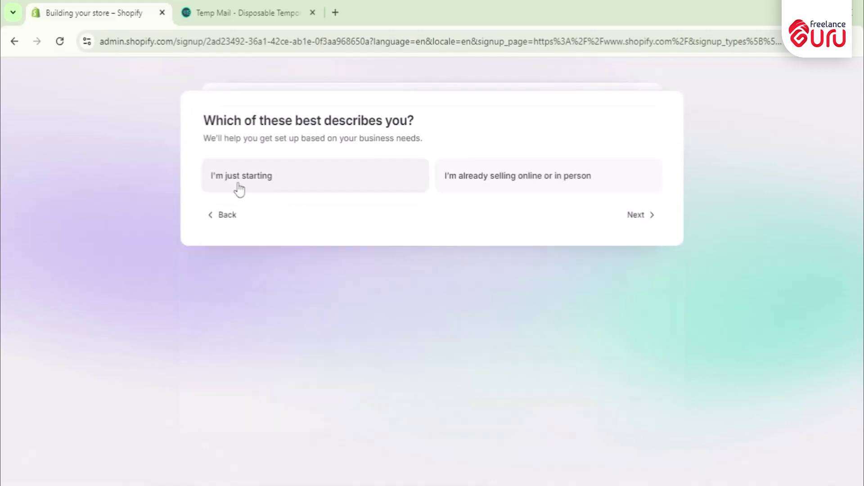
click(257, 171)
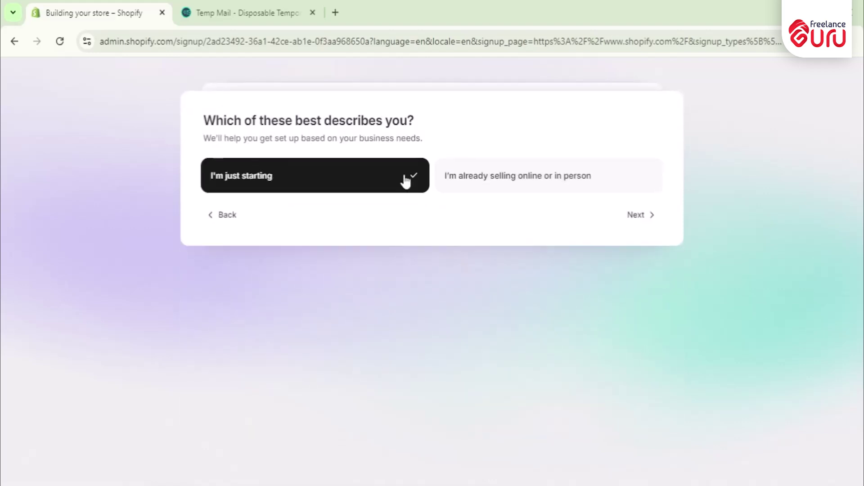
click(630, 214)
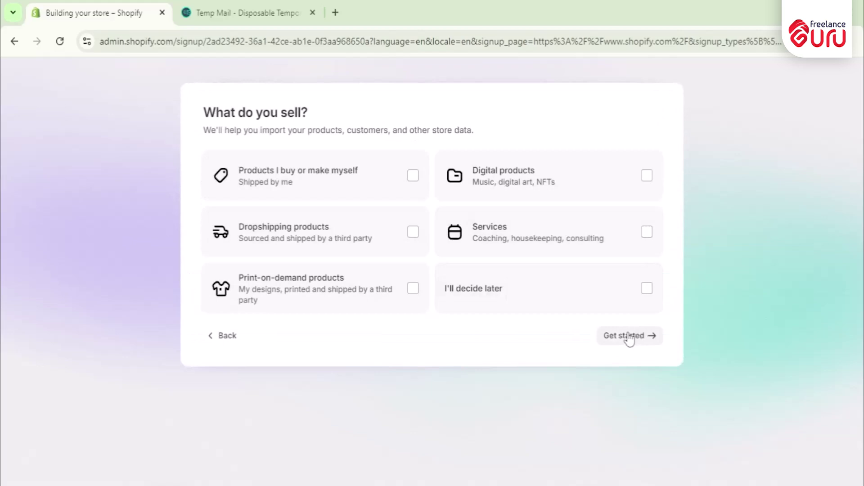
click(478, 301)
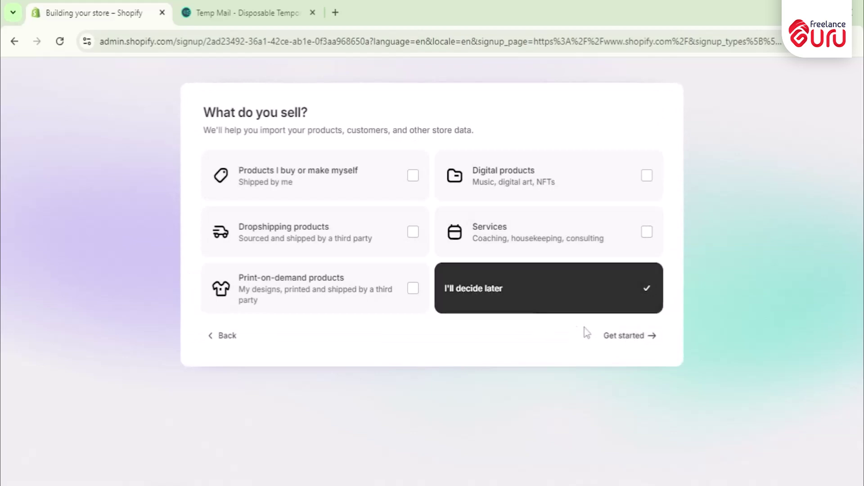
click(622, 337)
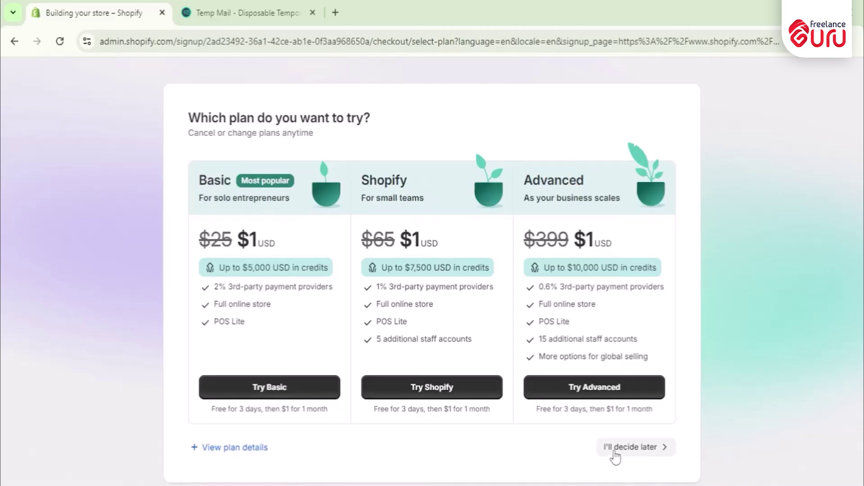
click(632, 449)
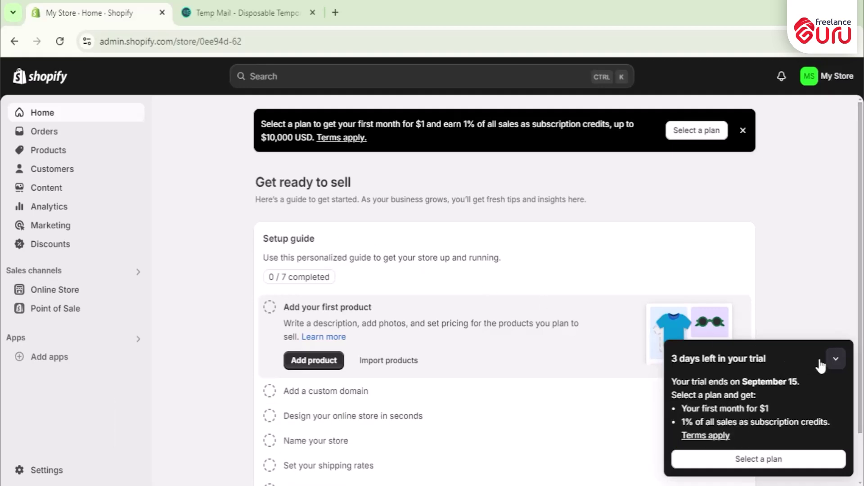
Step: Collapse the trial notice on the store's home page and point out the Setup guide heading
click(835, 359)
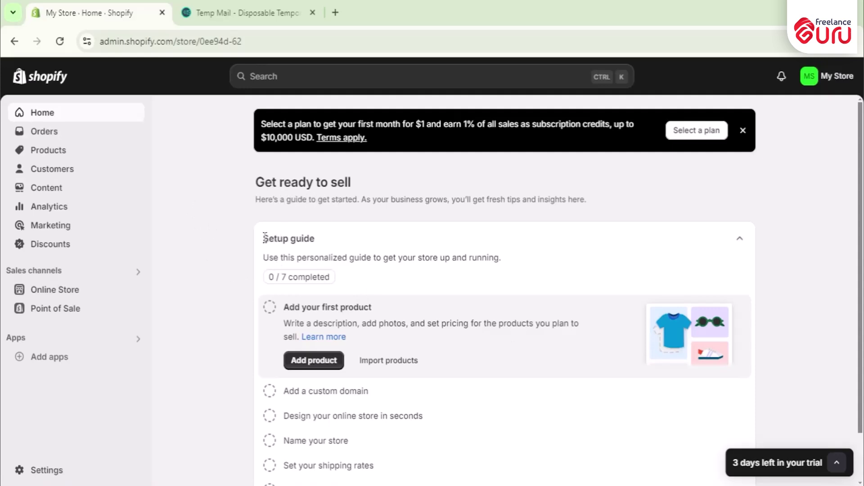
drag(265, 237, 319, 243)
click(311, 237)
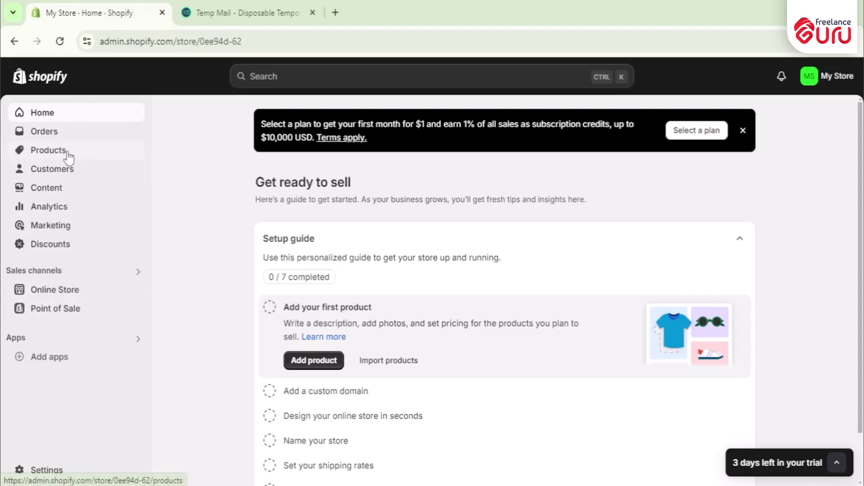
Step: Look through the store's Orders, Products, Customers and Content pages, including Metaobjects and Files
click(53, 132)
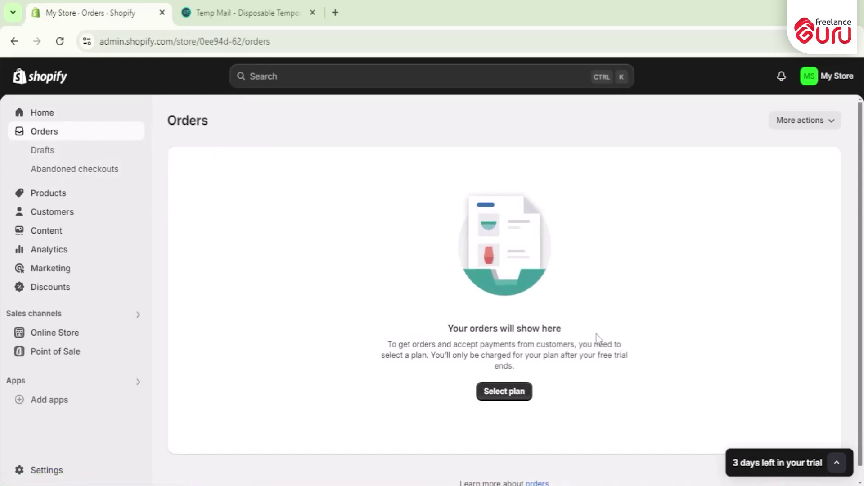
click(52, 194)
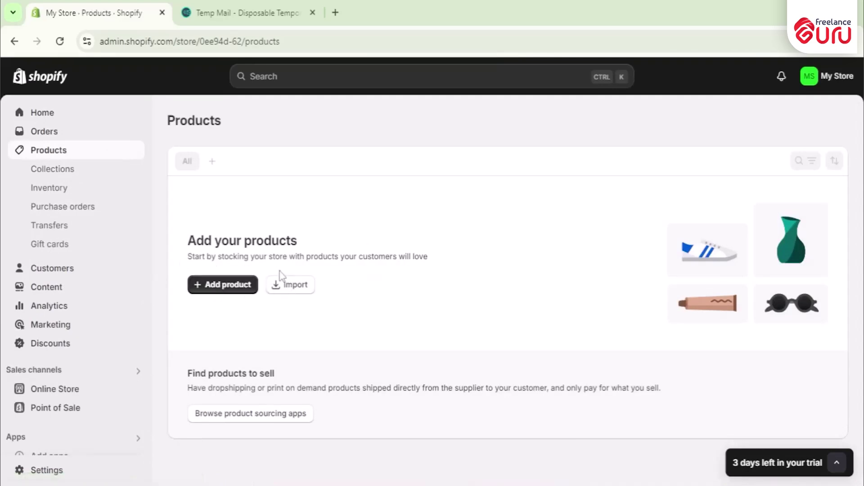
click(65, 272)
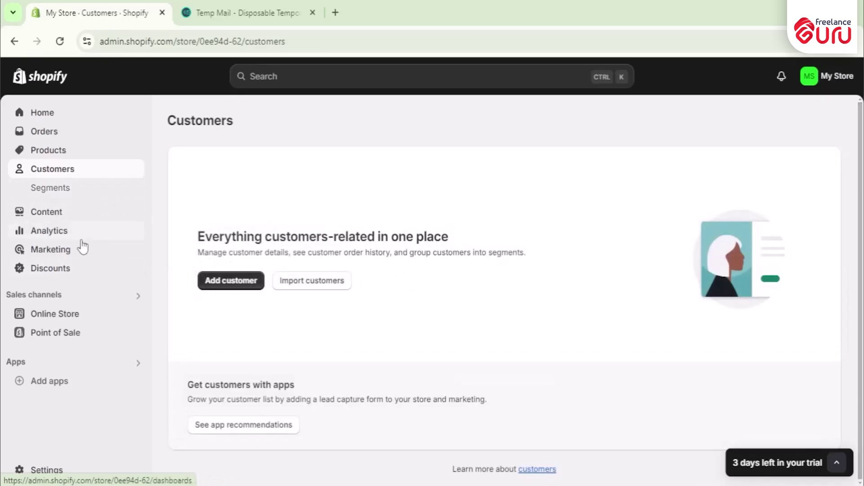
click(62, 215)
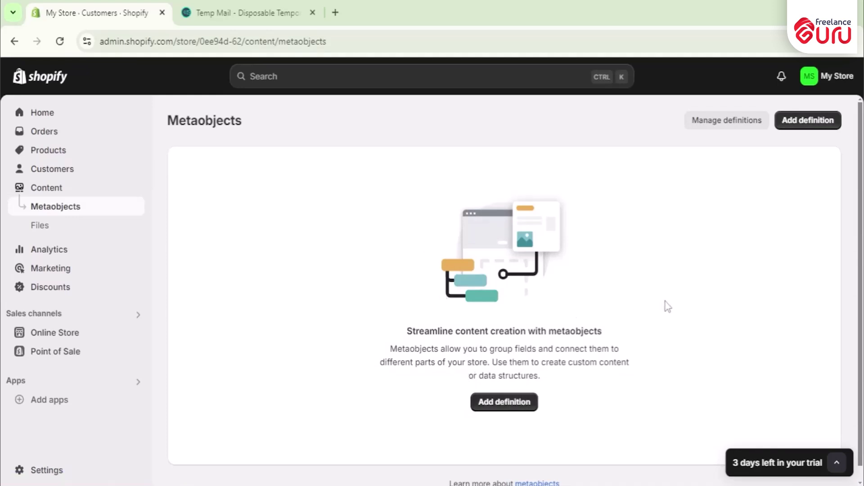
click(41, 229)
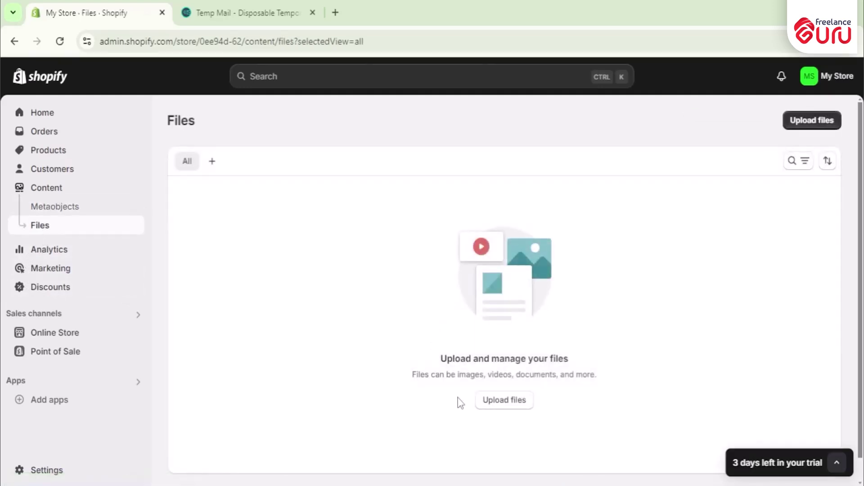
Step: Examine the Analytics dashboard with its Live View statistics and the Marketing overview
click(30, 255)
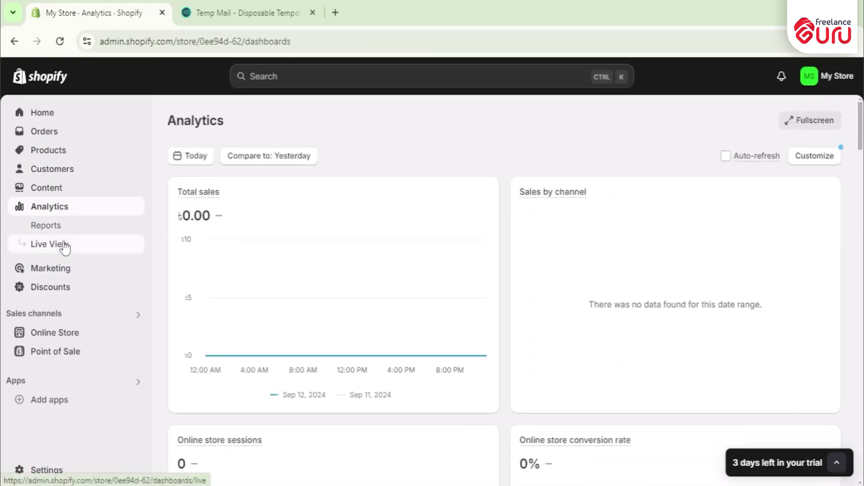
click(63, 245)
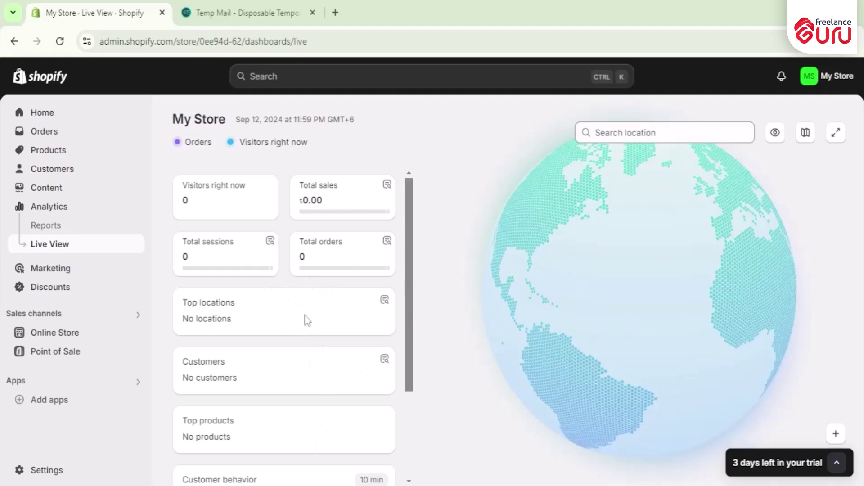
scroll(270, 335, down, 3)
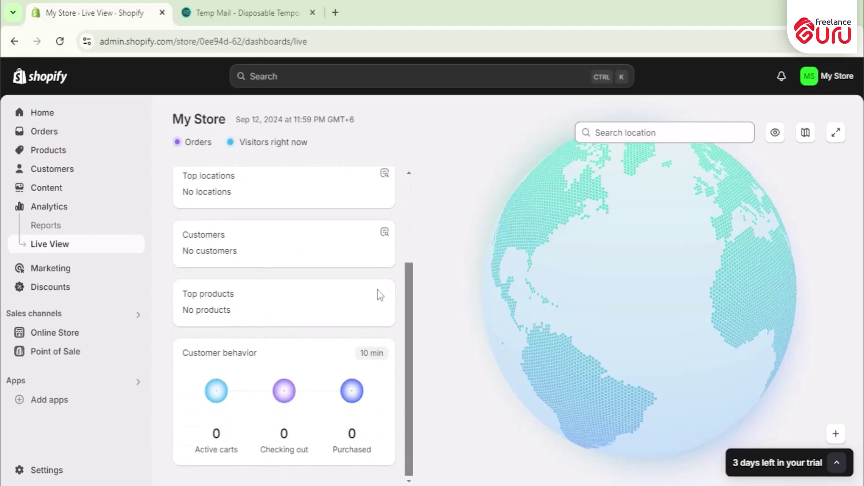
click(78, 270)
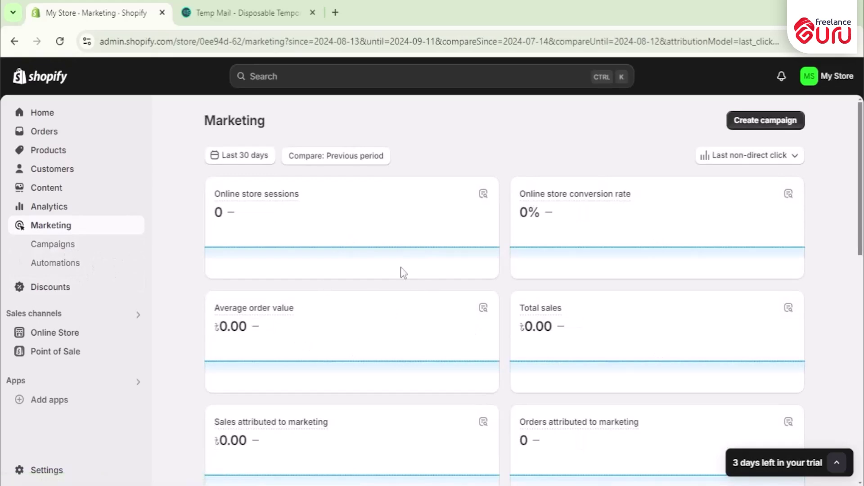
Step: Check the Discounts page and review the Add product form's title, description, media, pricing, inventory, shipping and variants sections
click(71, 287)
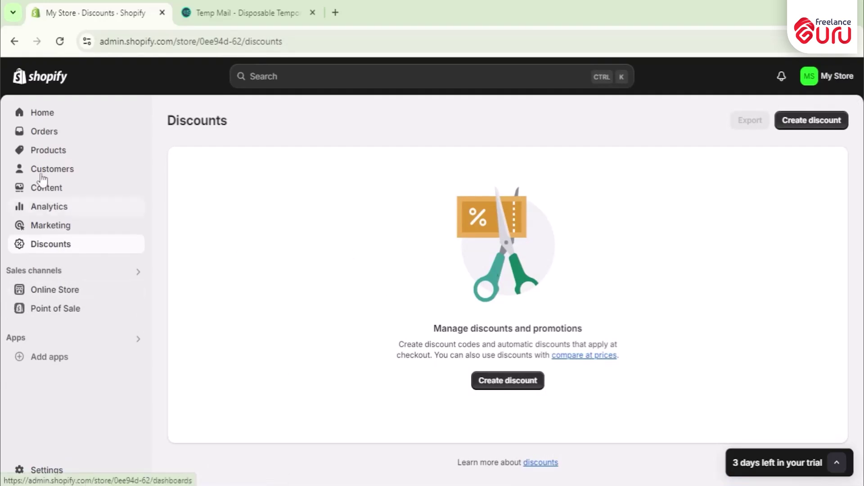
click(46, 115)
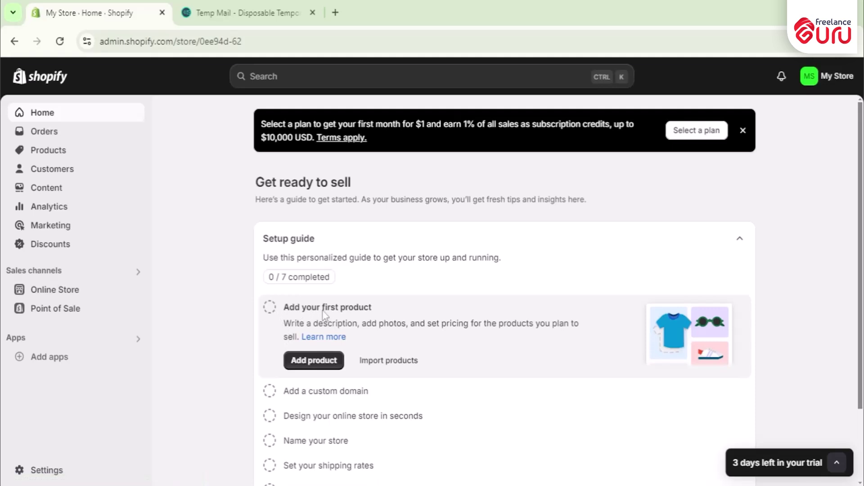
click(312, 362)
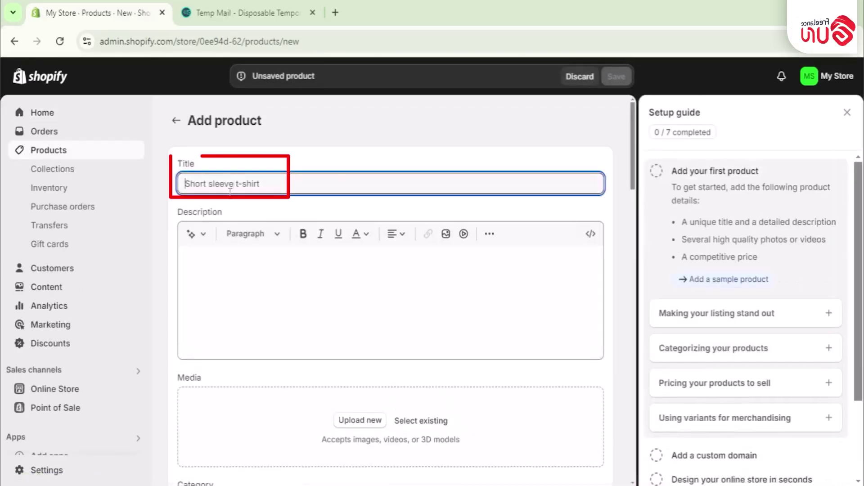
click(216, 272)
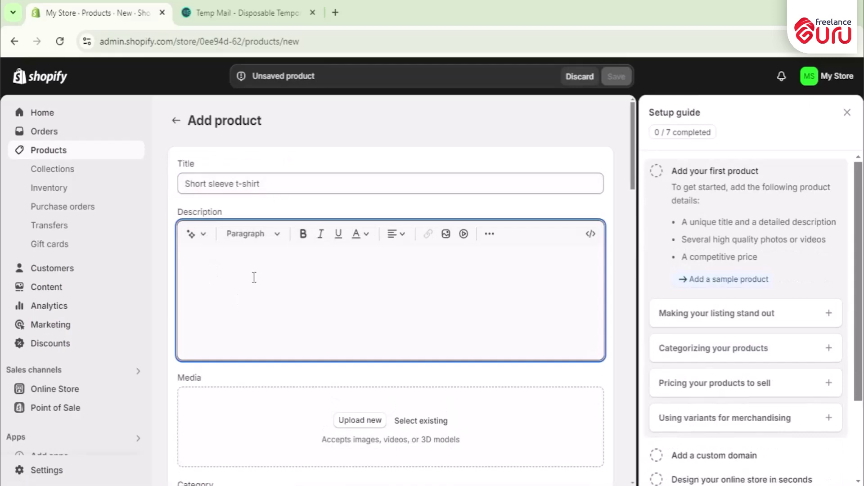
scroll(245, 356, down, 2)
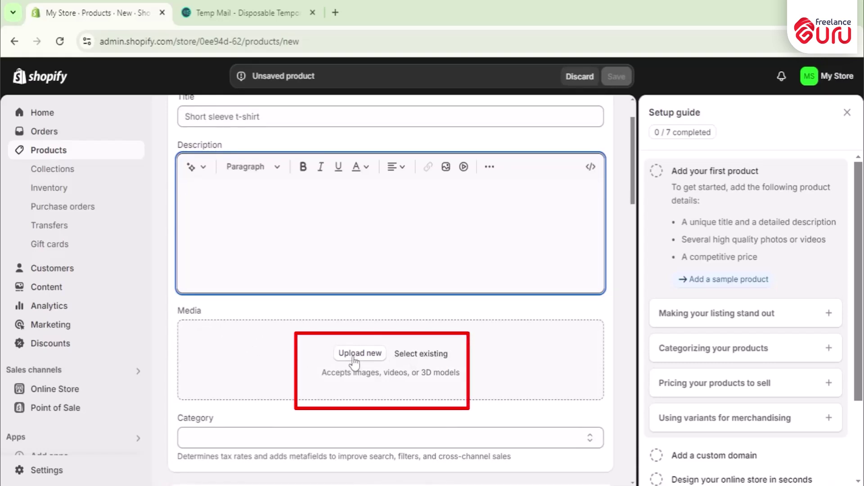
scroll(232, 361, down, 2)
scroll(229, 364, down, 10)
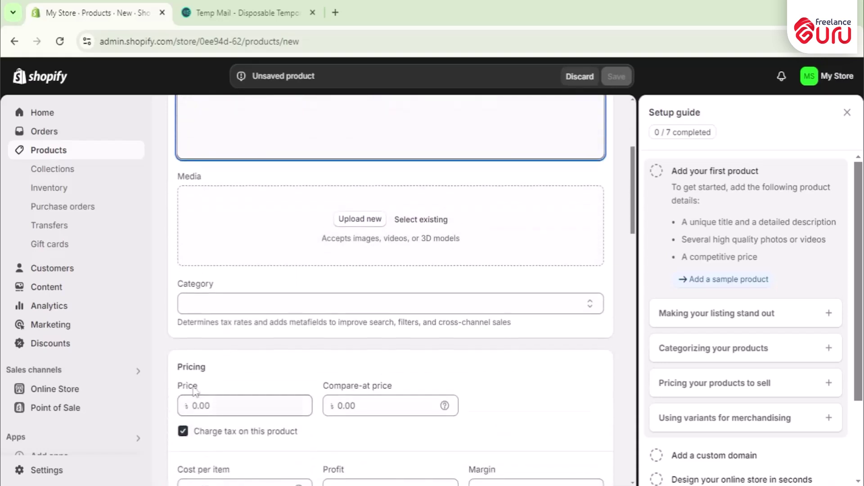
scroll(251, 363, up, 5)
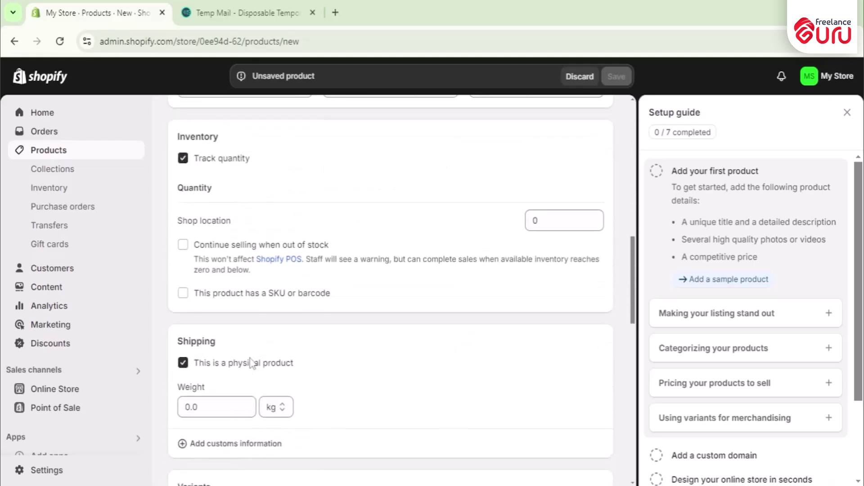
scroll(252, 363, down, 2)
scroll(252, 363, down, 5)
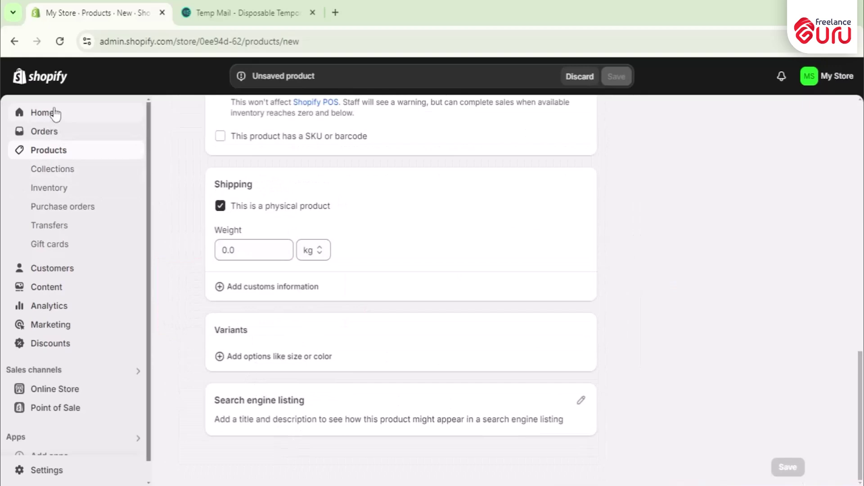
Step: View the Buy new domain and Connect existing domain pages through the setup guide's custom domain task, and close the domain settings
click(54, 113)
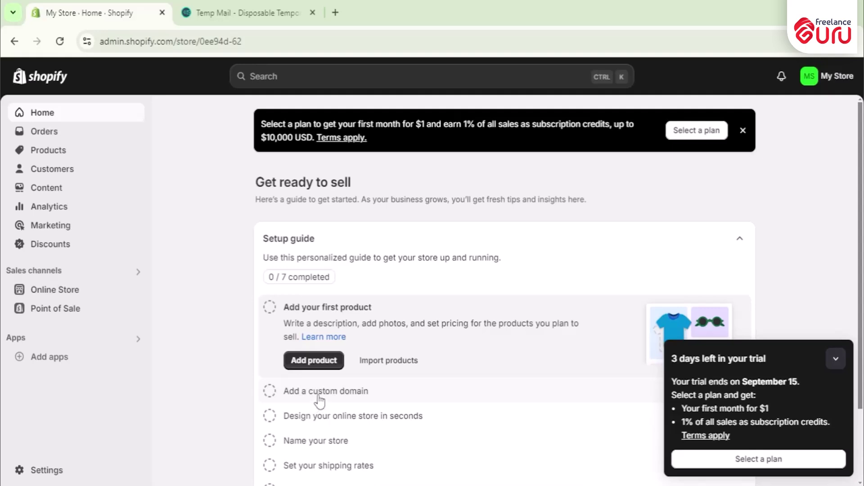
click(319, 396)
click(320, 387)
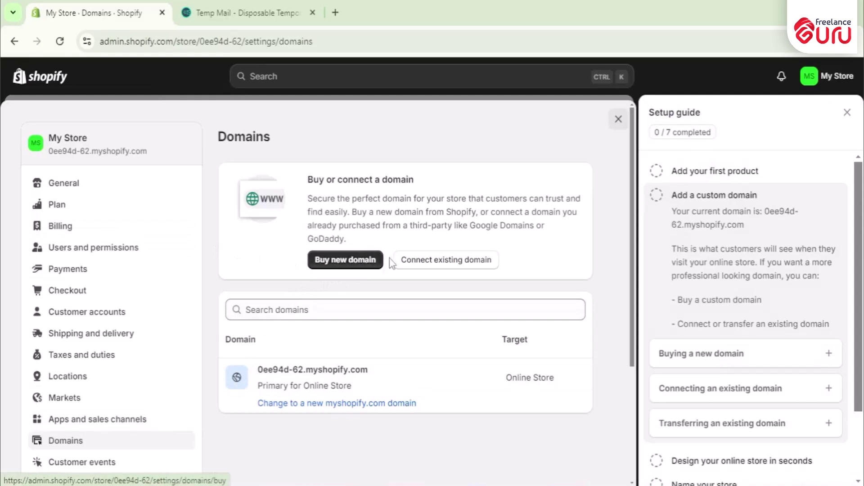
click(346, 266)
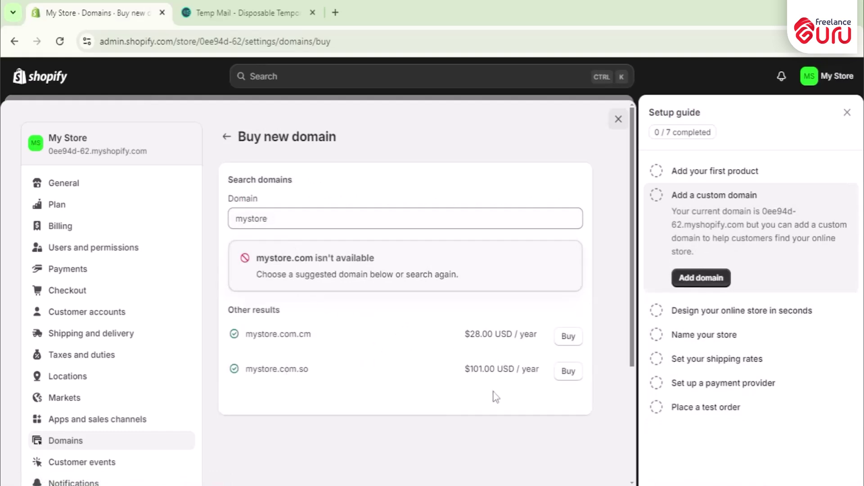
click(227, 136)
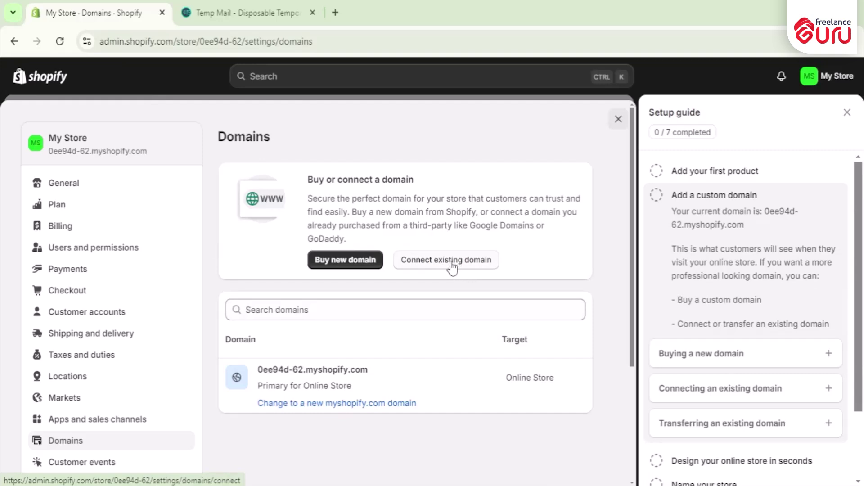
click(450, 264)
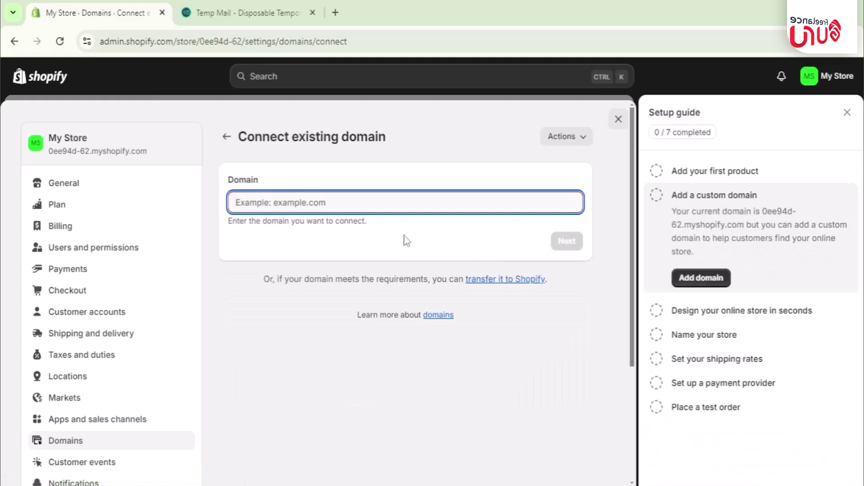
click(227, 135)
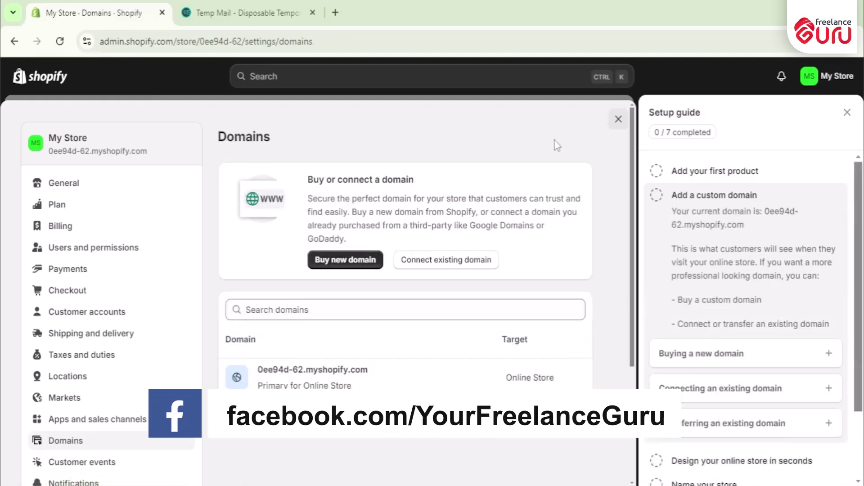
click(617, 119)
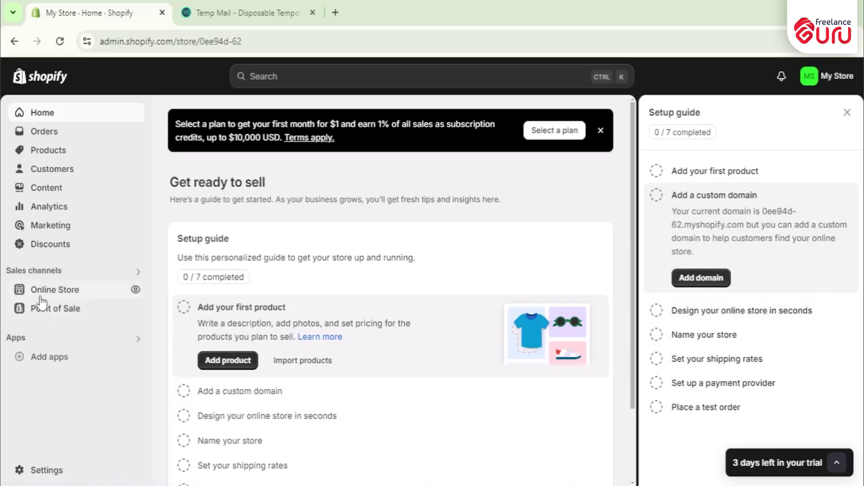
Step: Open the Online Store's Themes page, close the setup guide panel and bring the current theme's details into view
click(62, 291)
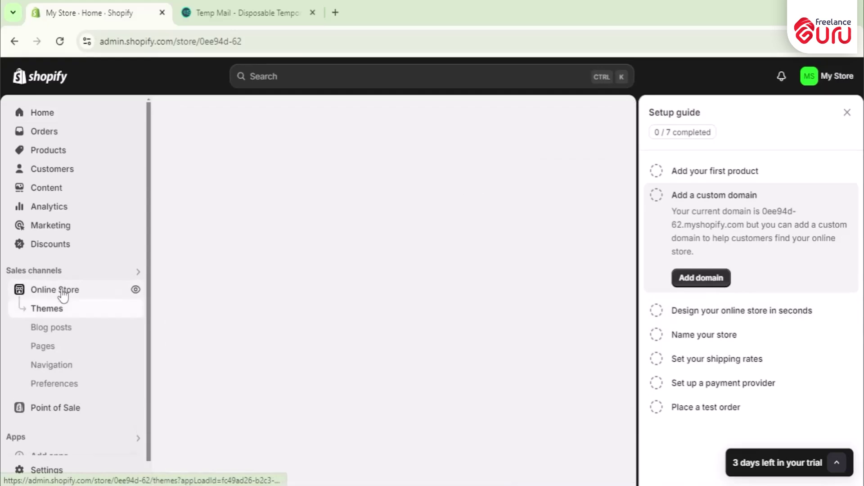
click(846, 125)
scroll(464, 394, down, 3)
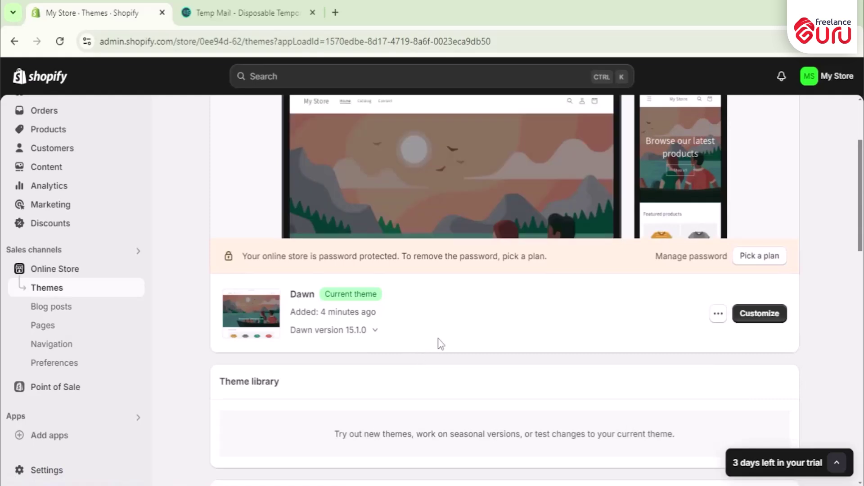
Step: Preview the current Dawn theme in its own tab, look over the storefront page and return to the Themes page
click(720, 317)
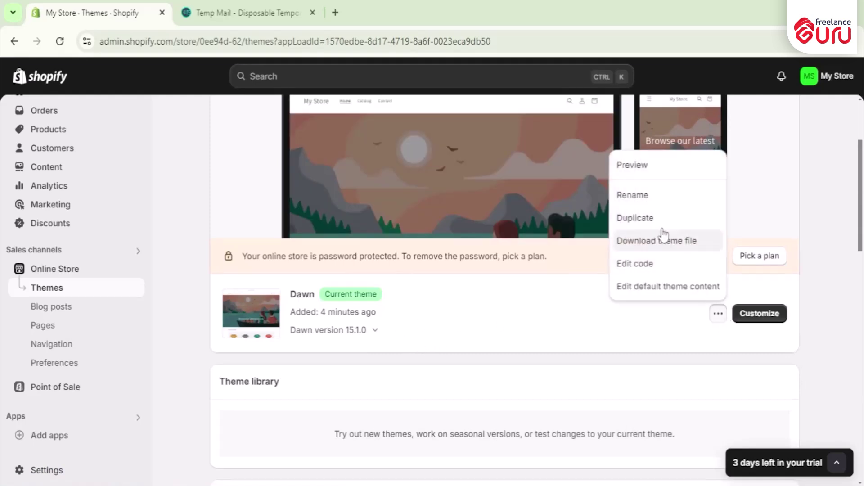
click(637, 174)
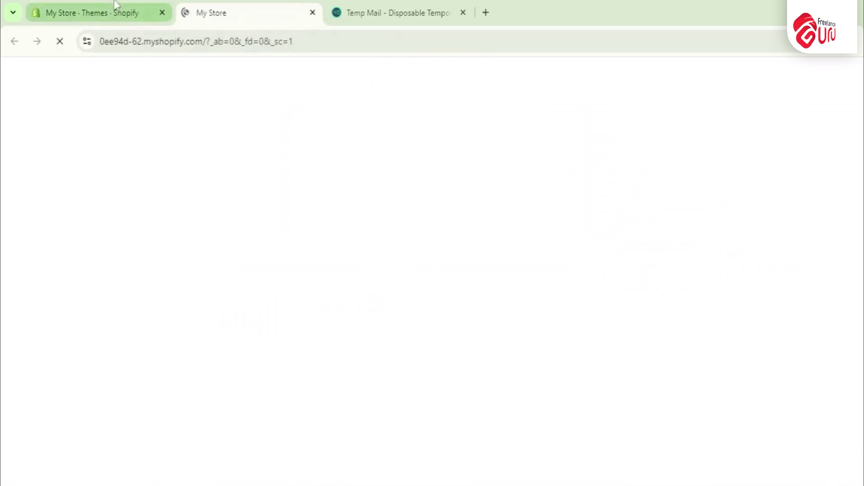
scroll(370, 229, down, 10)
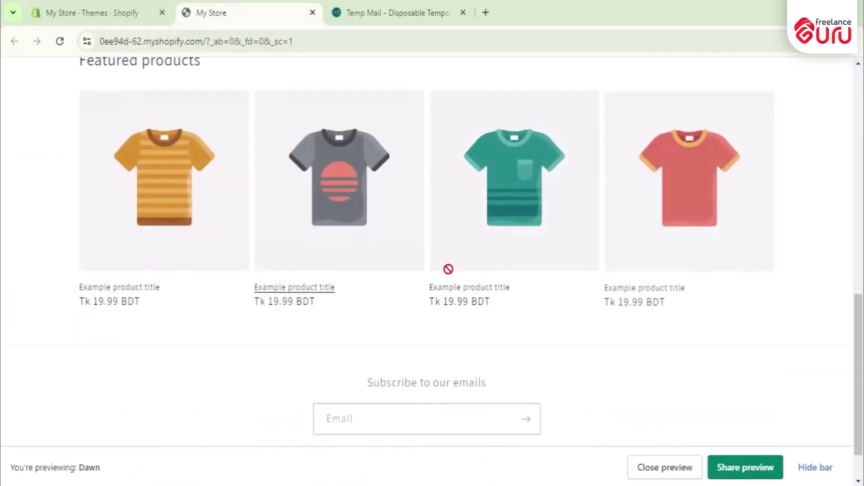
scroll(556, 327, up, 15)
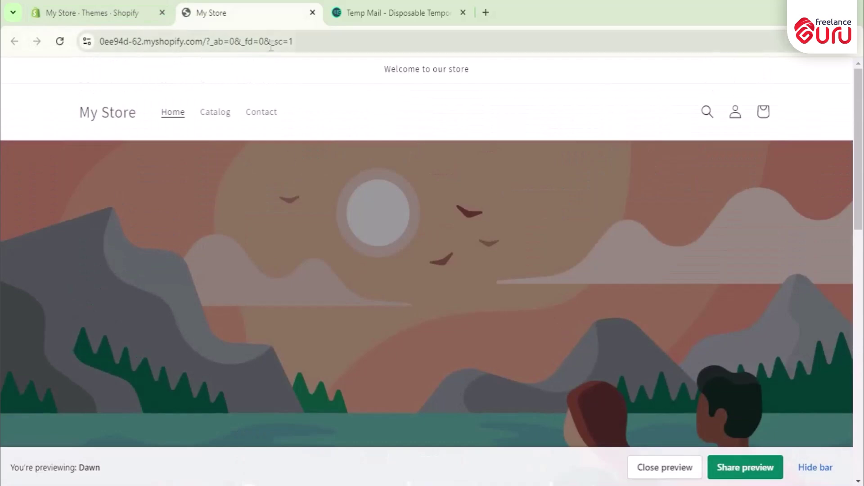
scroll(448, 267, down, 12)
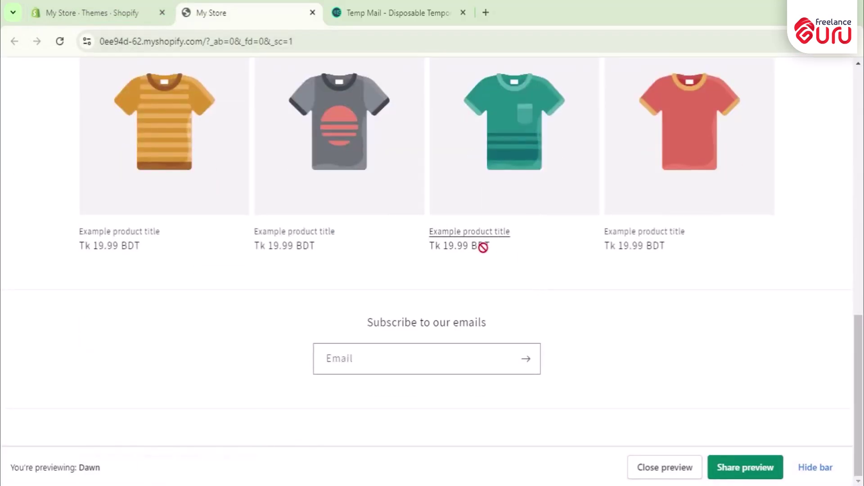
click(90, 12)
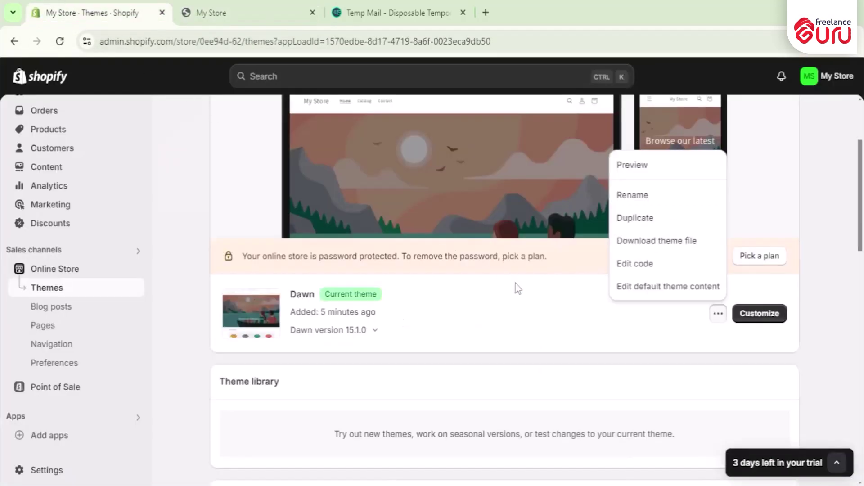
Step: Dismiss the theme's options list and look through the Popular free themes down to the More theme options section
click(191, 330)
scroll(358, 363, down, 9)
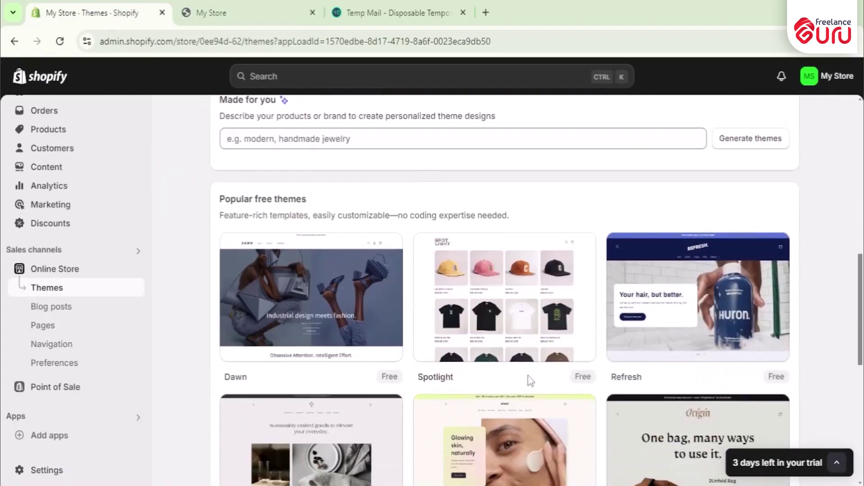
scroll(529, 376, down, 8)
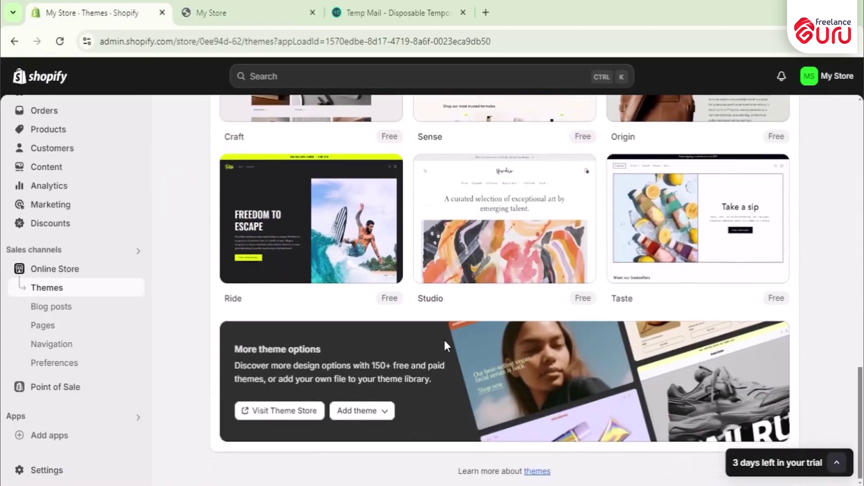
Step: Open the Shopify Theme Store in a new tab, browse its themes, and return to the current theme on the Themes page
right_click(275, 414)
click(297, 269)
click(391, 6)
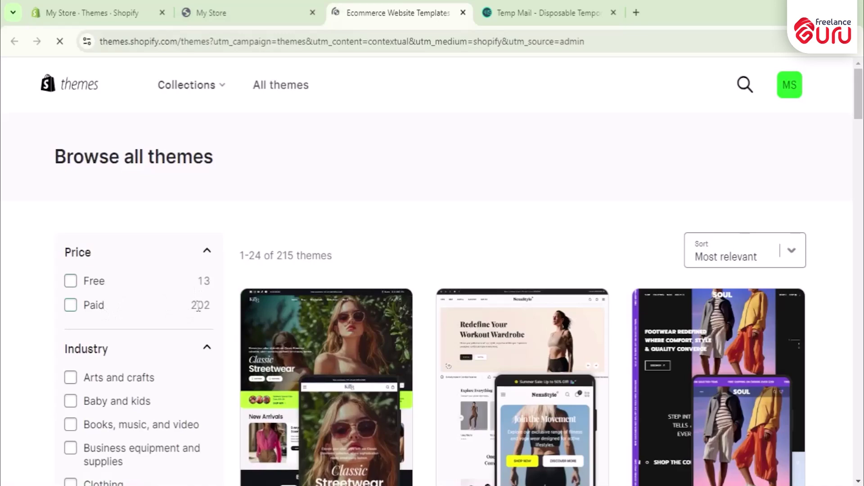
scroll(384, 327, down, 9)
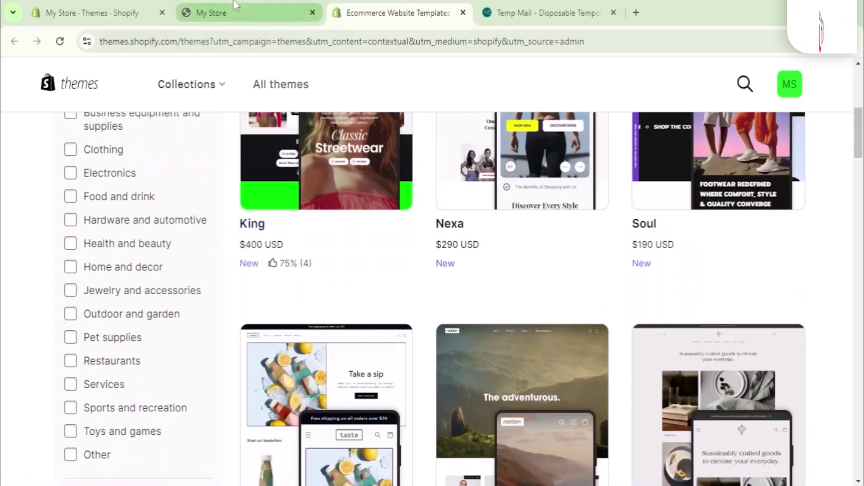
click(113, 13)
scroll(402, 345, up, 8)
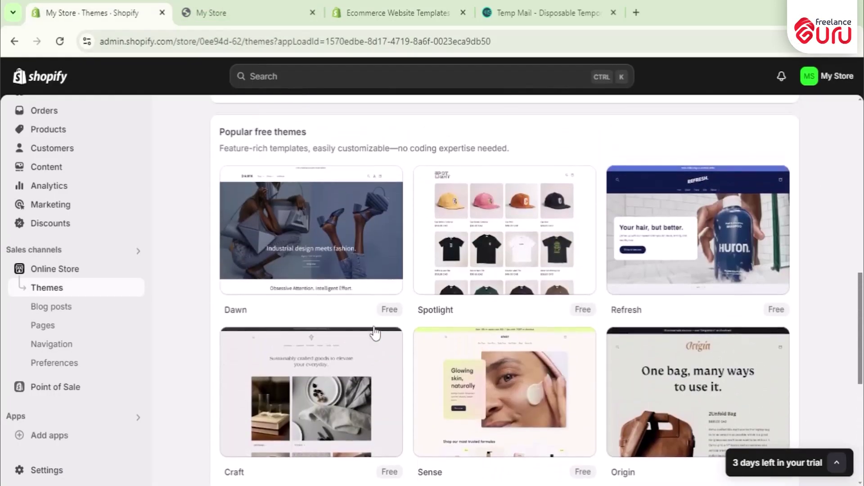
scroll(375, 333, up, 7)
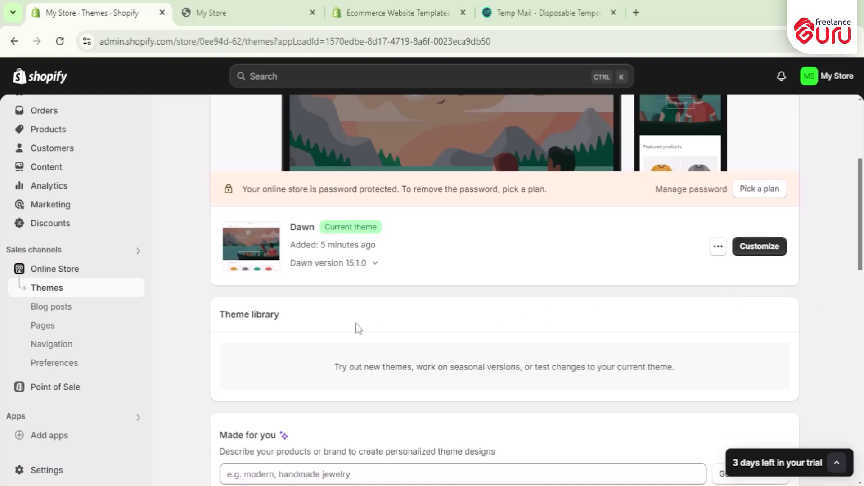
scroll(63, 122, up, 1)
Step: Return to the admin Home page and open the store name for editing from the setup guide's Name your store task
click(59, 118)
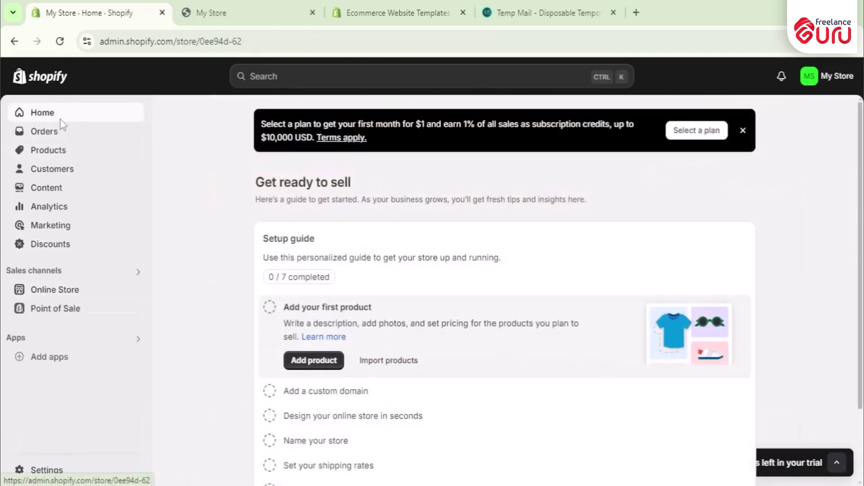
scroll(410, 275, down, 2)
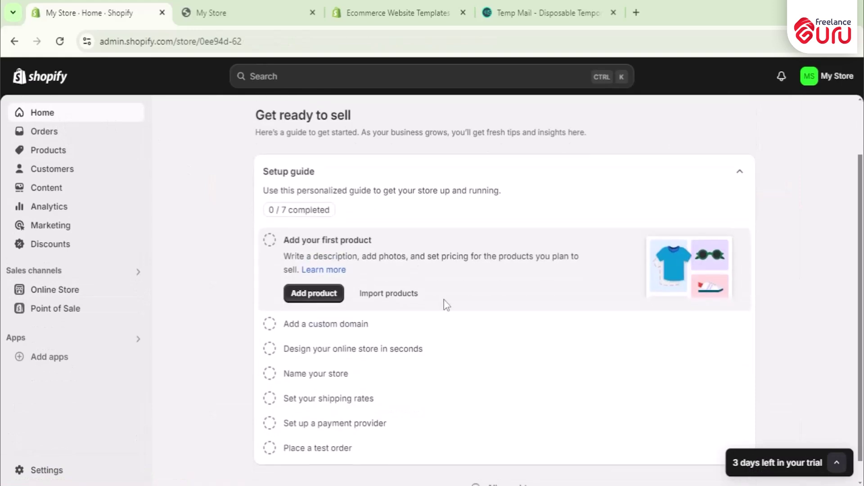
click(304, 374)
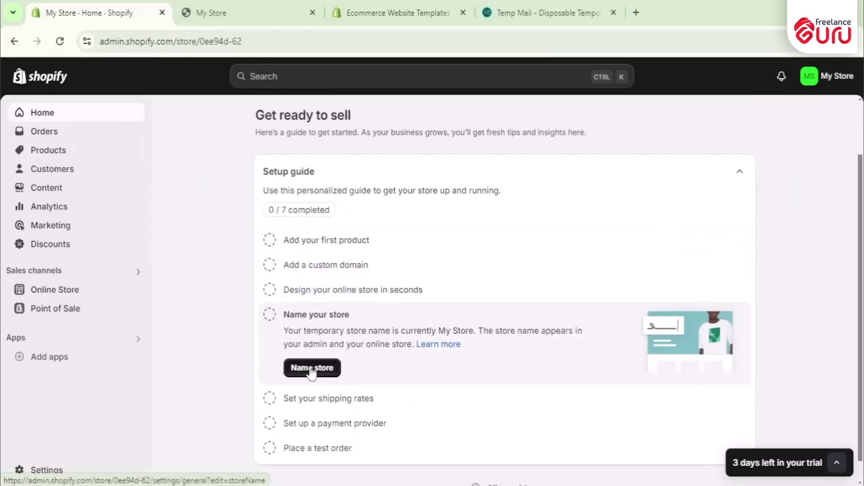
click(311, 370)
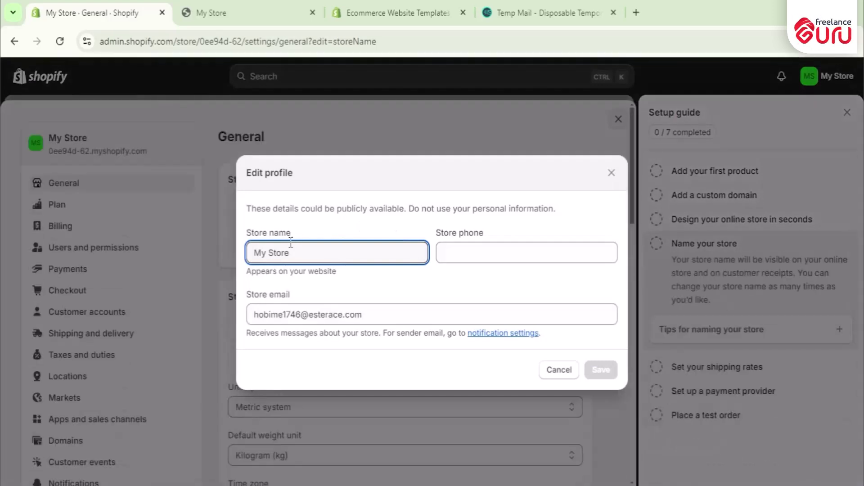
Step: Set the store name to "SA Fashion", leave the store phone empty, save the profile and close the settings
triple_click(288, 250)
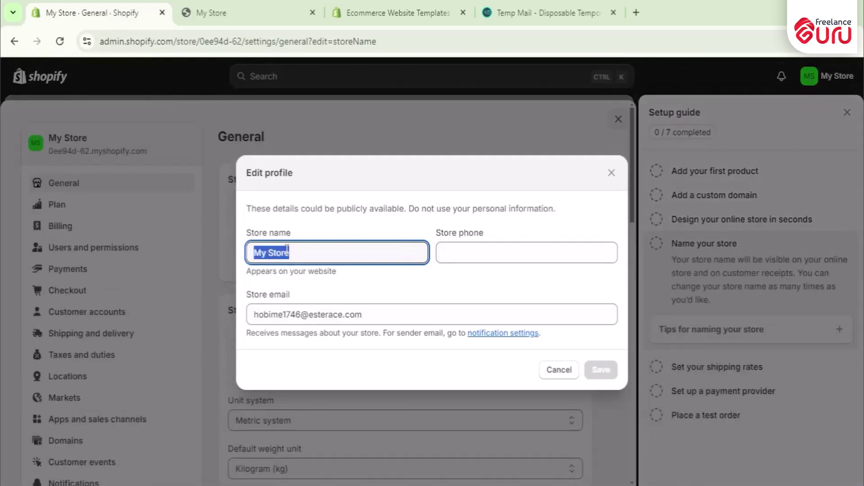
text(SA F)
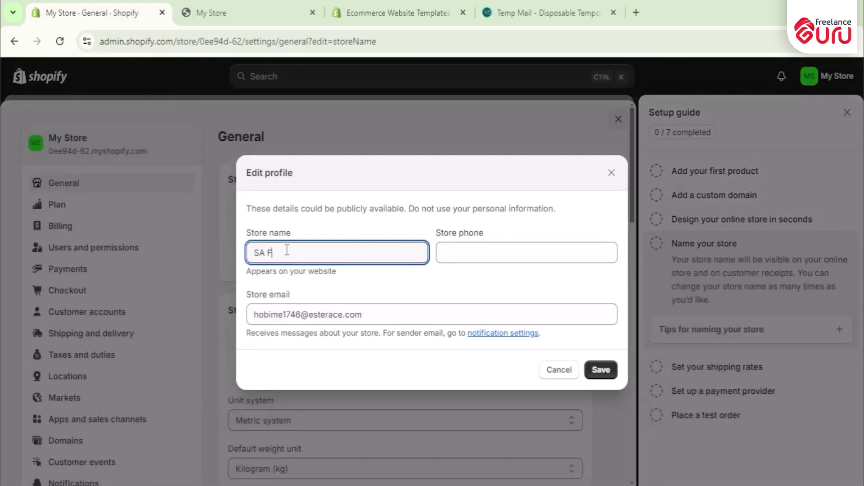
text(ashion)
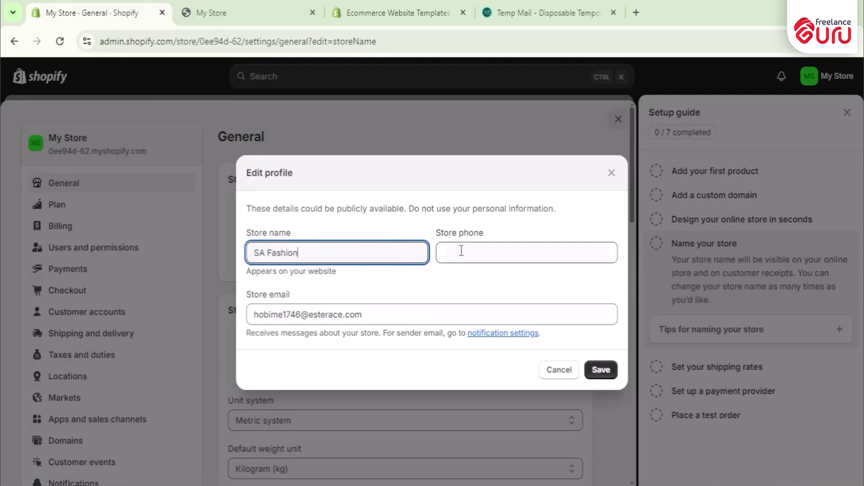
click(444, 244)
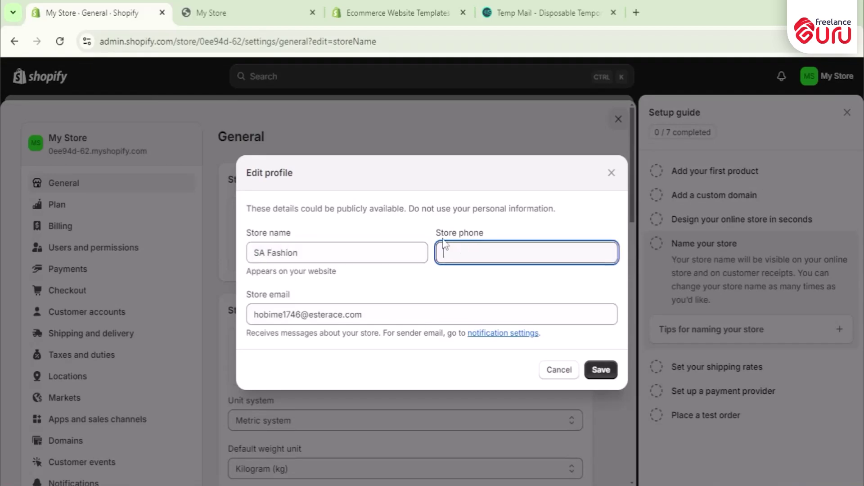
click(609, 370)
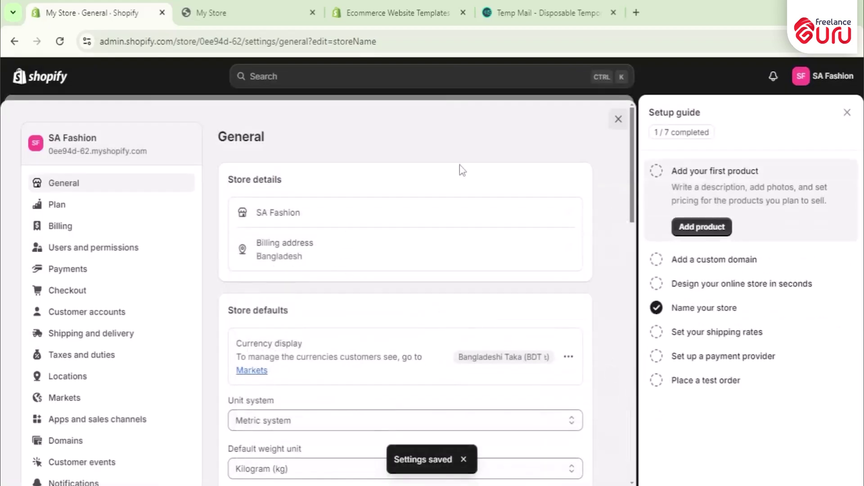
click(619, 119)
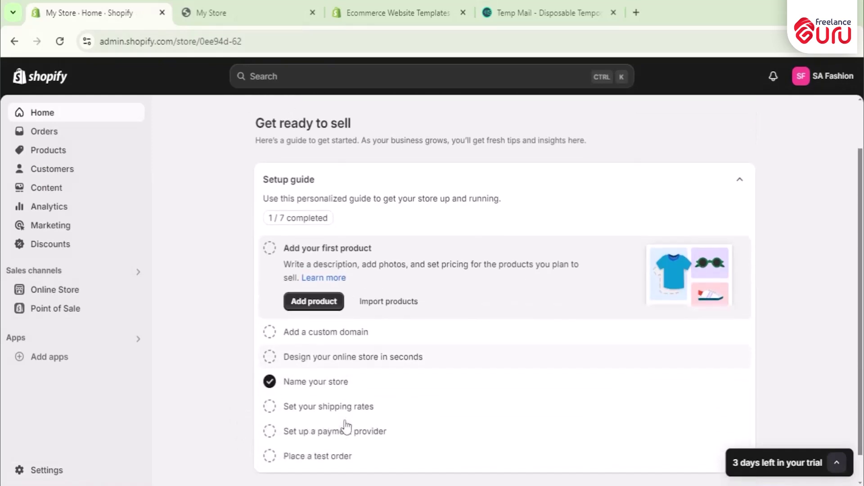
Step: Open the shipping settings from the setup guide's Set your shipping rates task and start a new custom shipping profile
scroll(344, 425, down, 1)
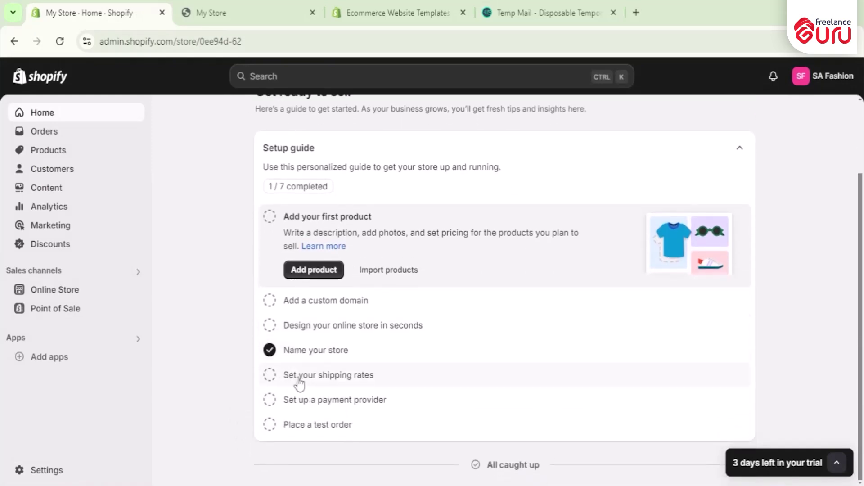
click(333, 376)
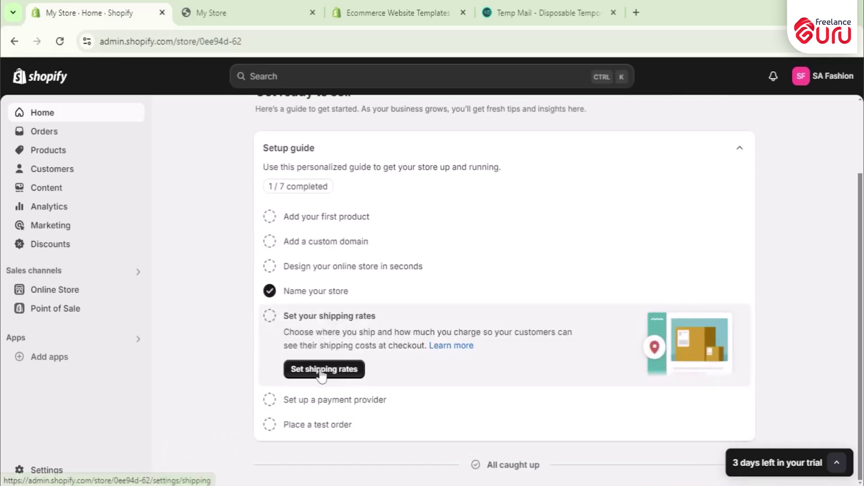
click(319, 369)
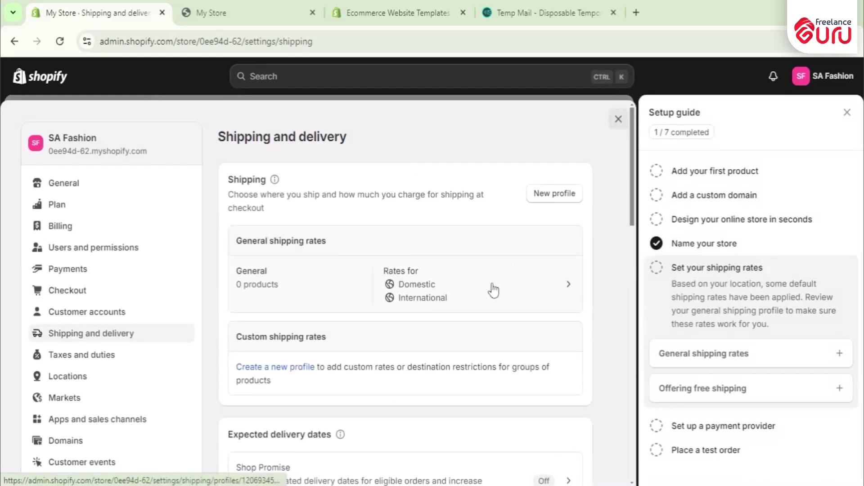
click(267, 372)
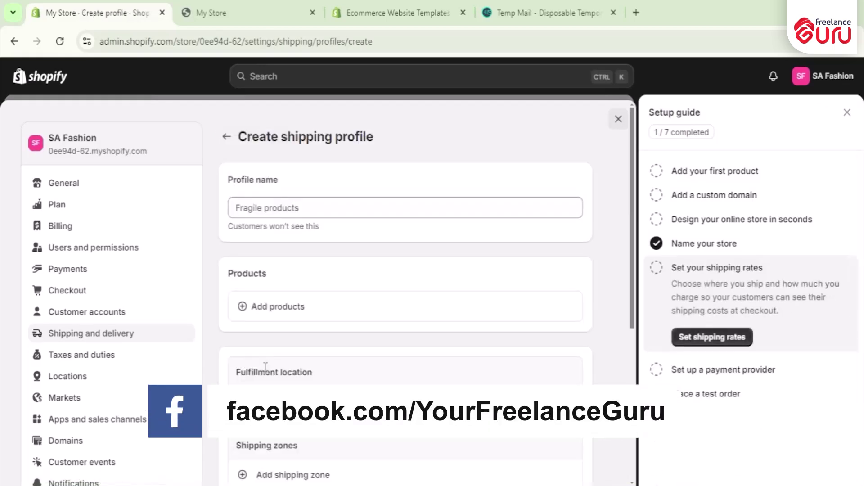
Step: Name the shipping profile "custom product", and check its product selection without adding any product
click(307, 208)
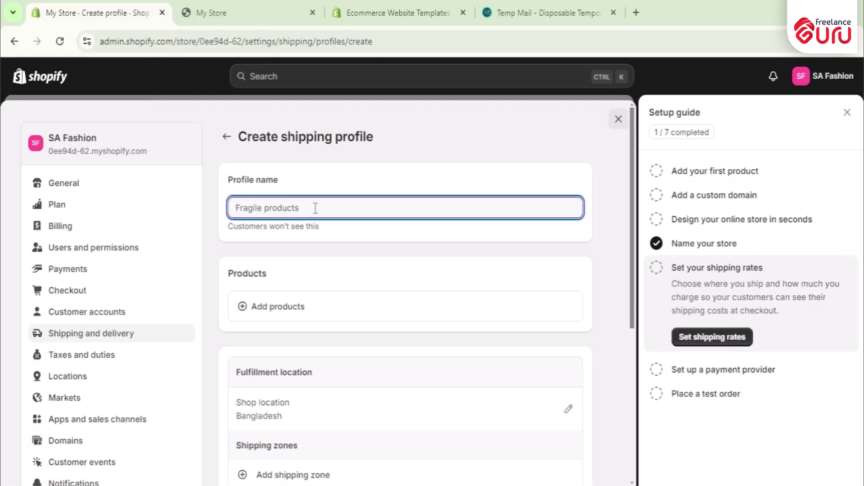
text(custom)
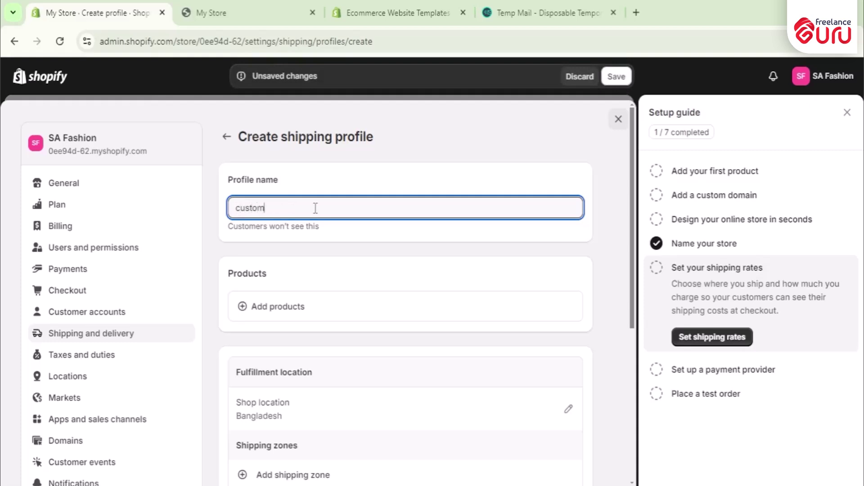
text( product)
click(318, 238)
click(277, 315)
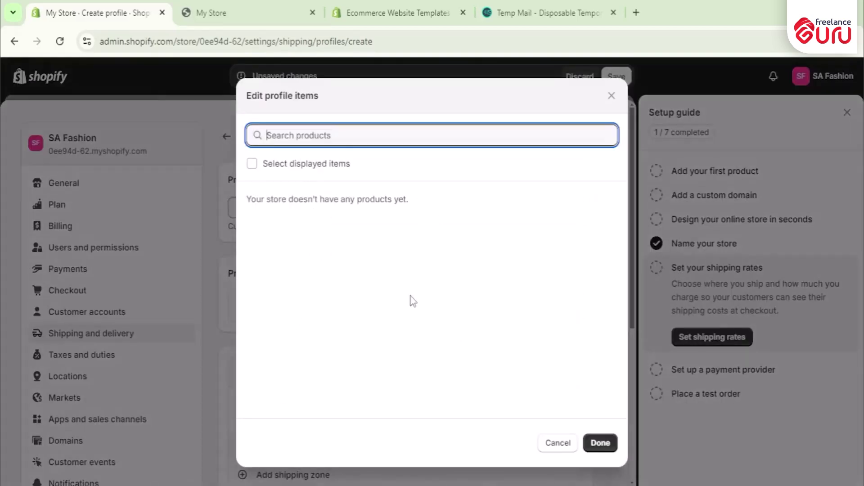
click(611, 96)
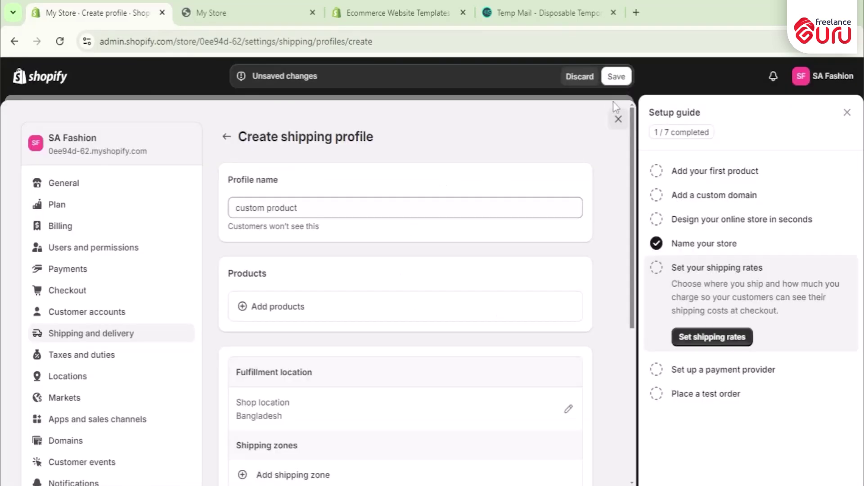
Step: Add a shipping zone to the profile that covers Bangladesh only, leaving the zone name empty
scroll(272, 428, down, 1)
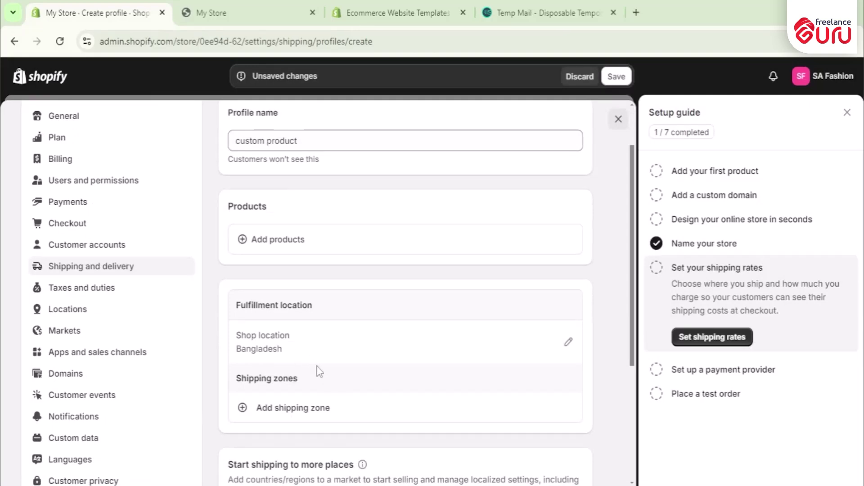
scroll(317, 365, down, 1)
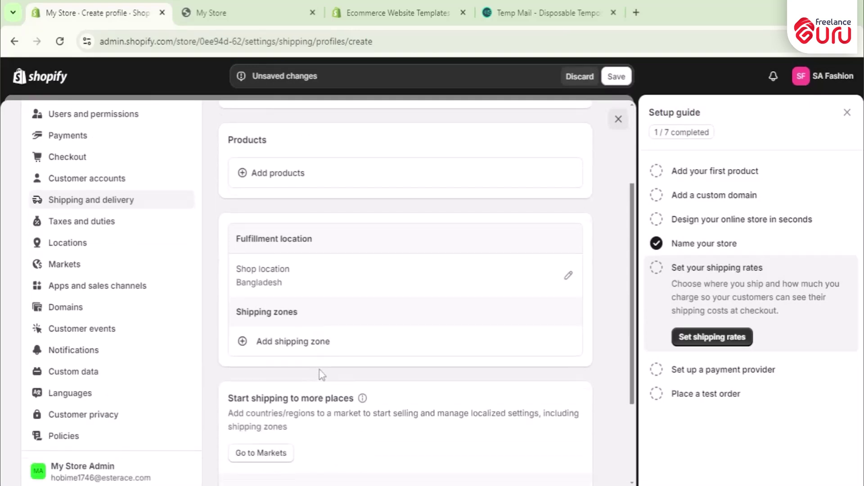
click(270, 344)
scroll(349, 320, down, 2)
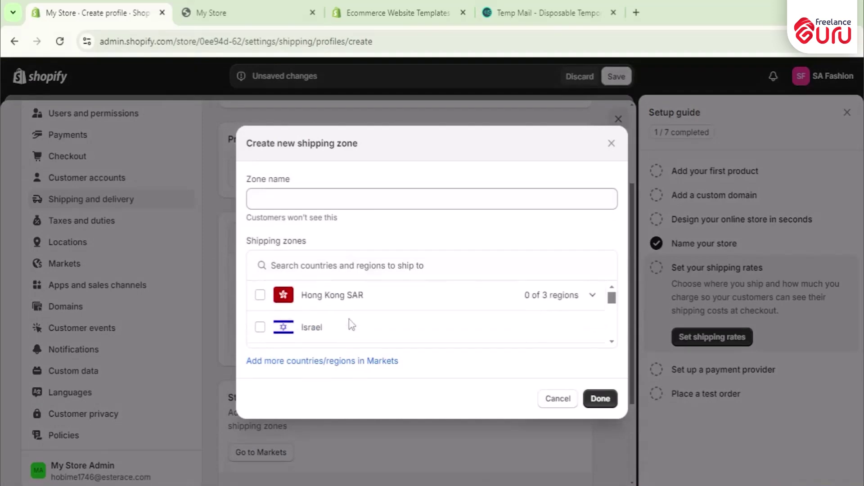
scroll(349, 319, up, 2)
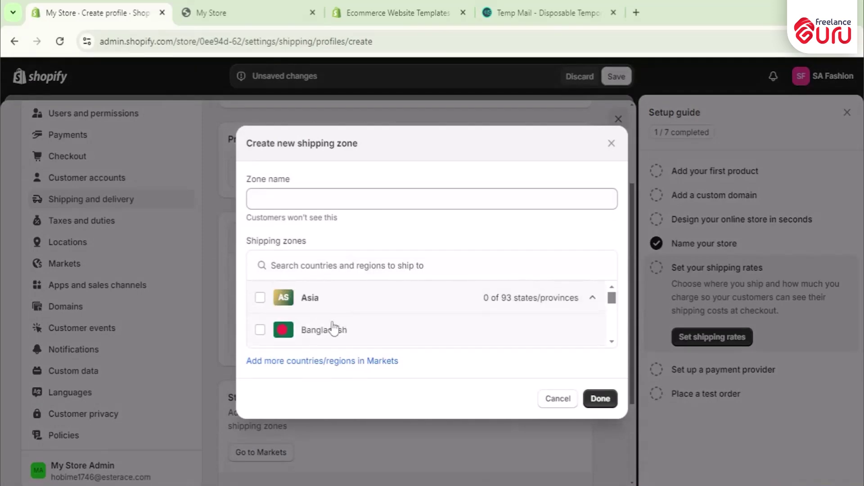
click(265, 330)
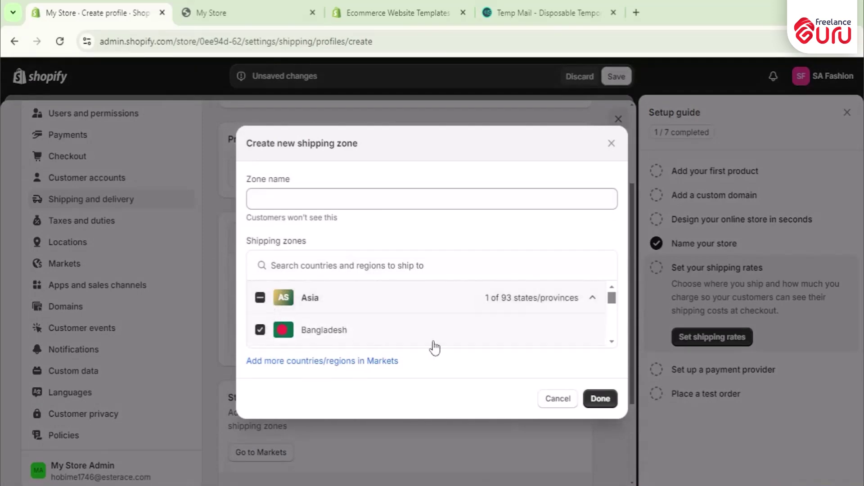
scroll(461, 321, down, 3)
scroll(460, 320, down, 1)
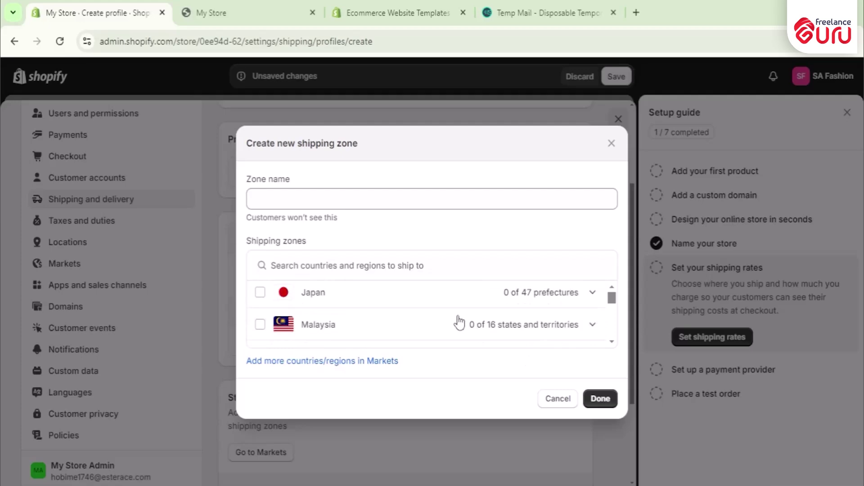
click(600, 399)
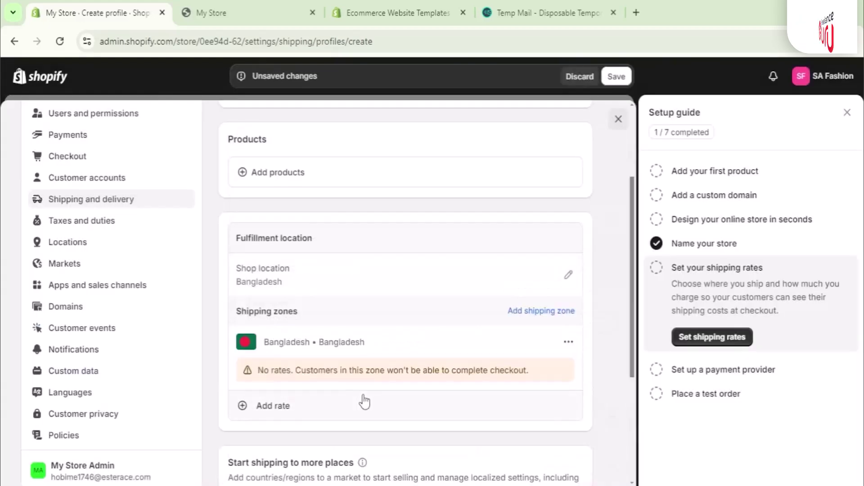
Step: Start a custom flat rate for the Bangladesh shipping zone and set its price to 5.00
click(276, 406)
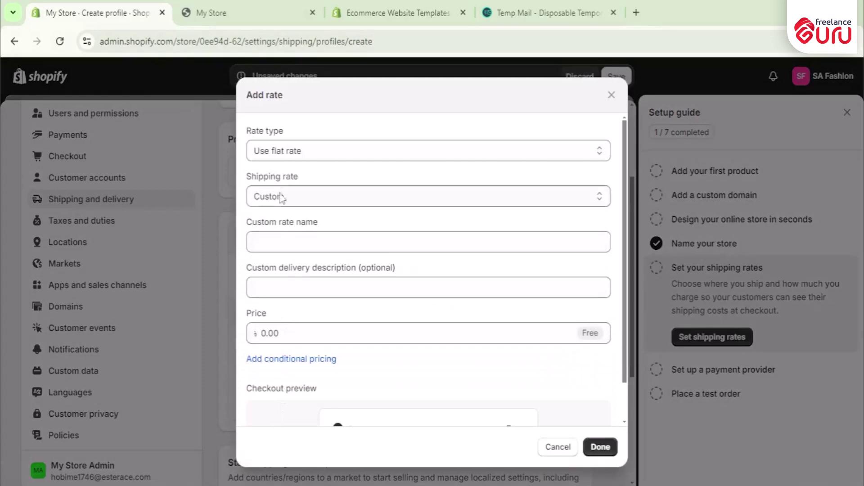
click(266, 336)
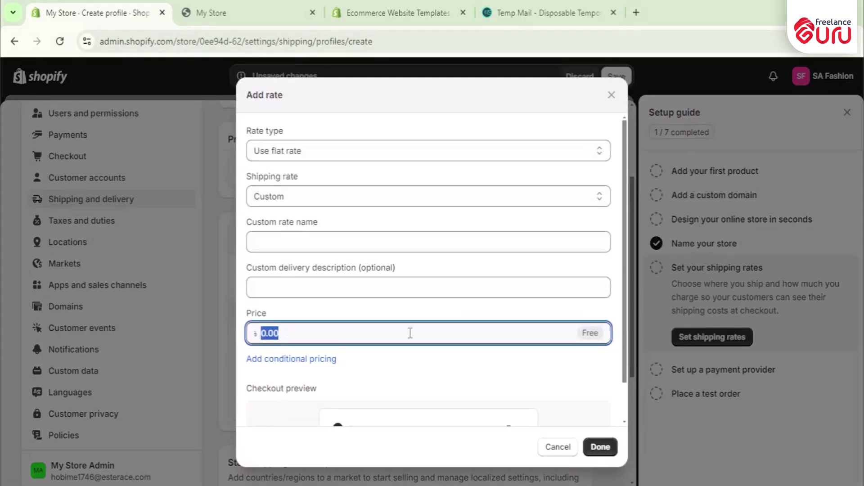
click(586, 332)
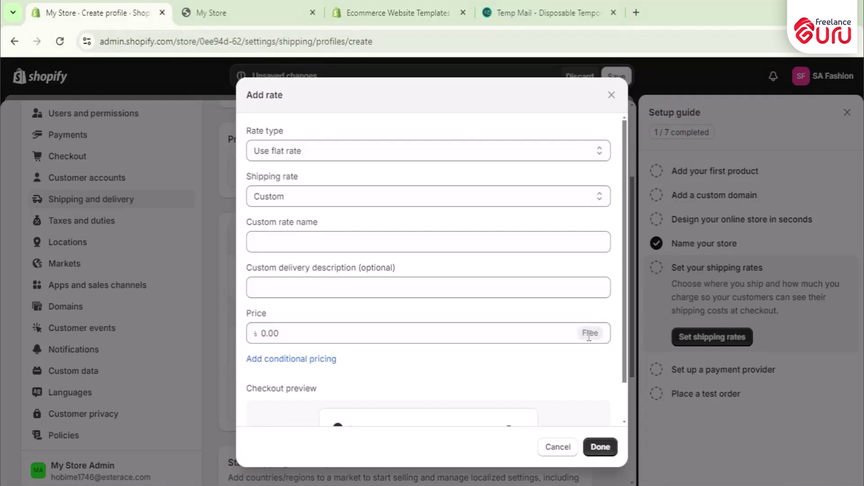
click(313, 335)
double_click(312, 335)
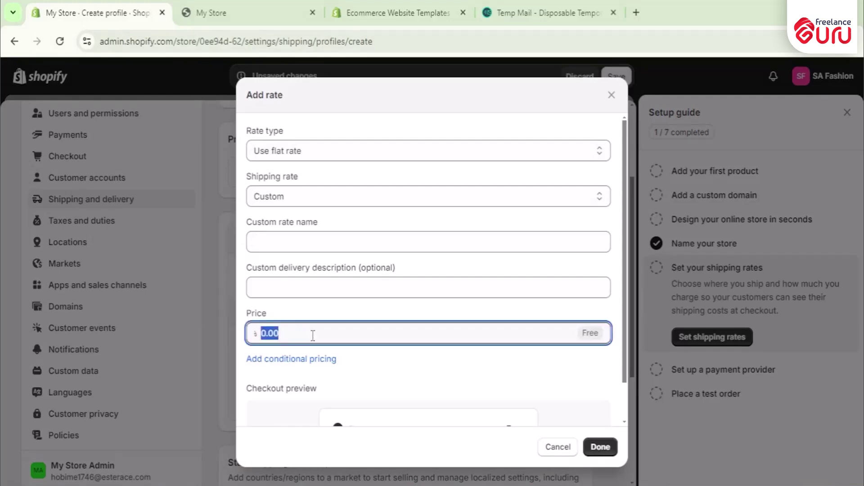
text(5)
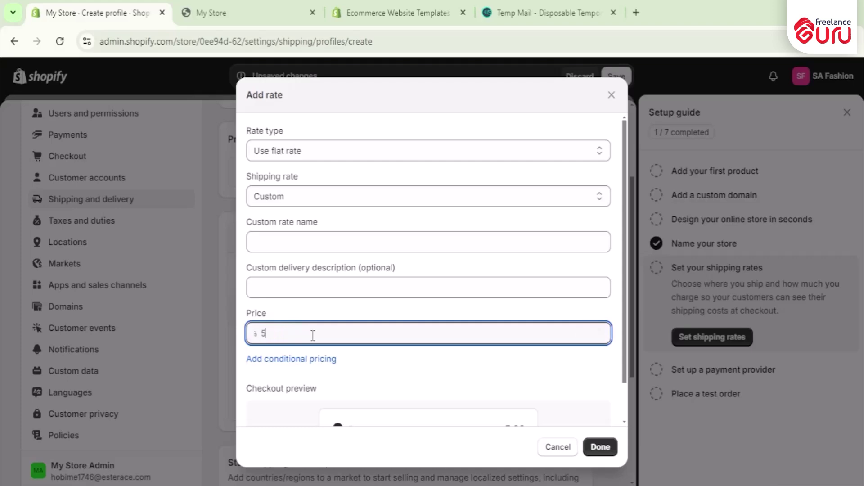
click(593, 450)
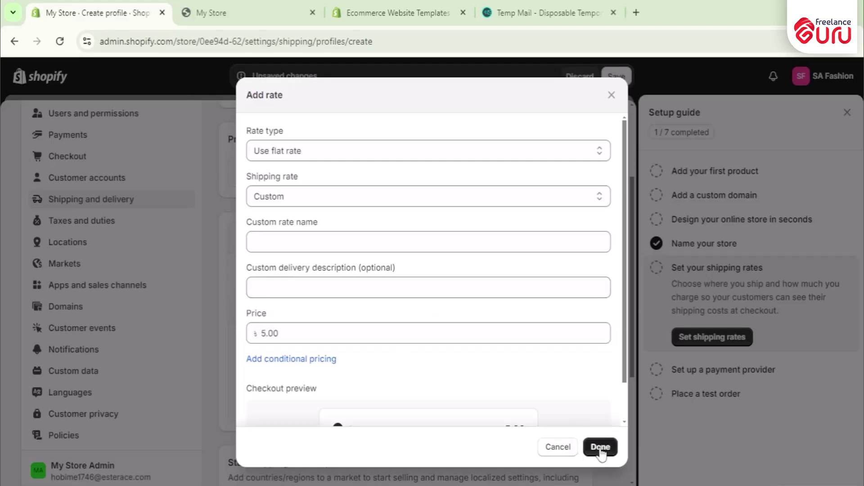
Step: Name the custom flat rate "bd" and add it to the Bangladesh shipping zone
click(283, 206)
click(282, 205)
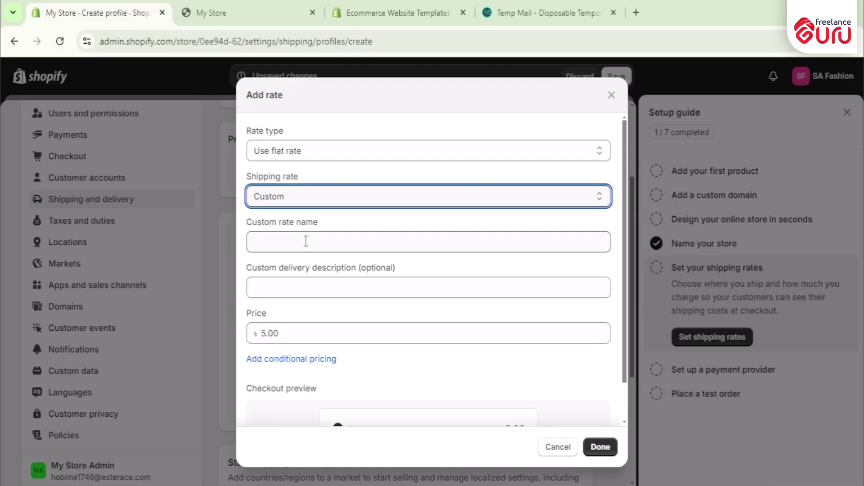
click(337, 242)
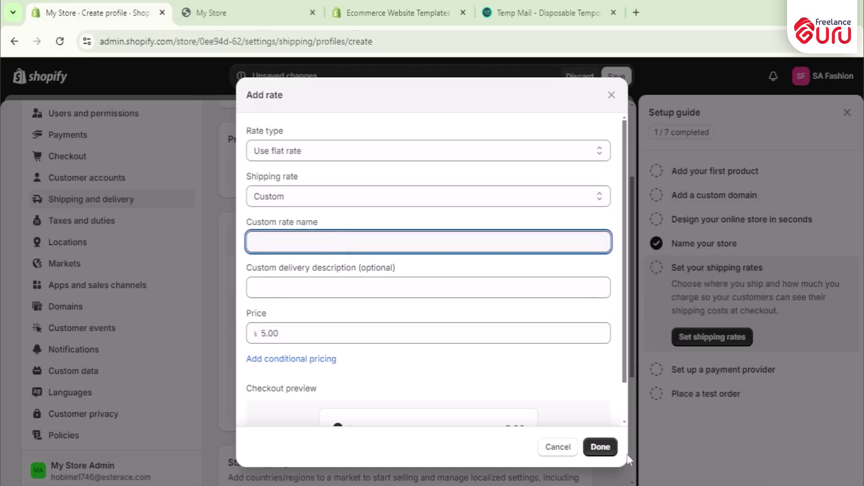
click(609, 449)
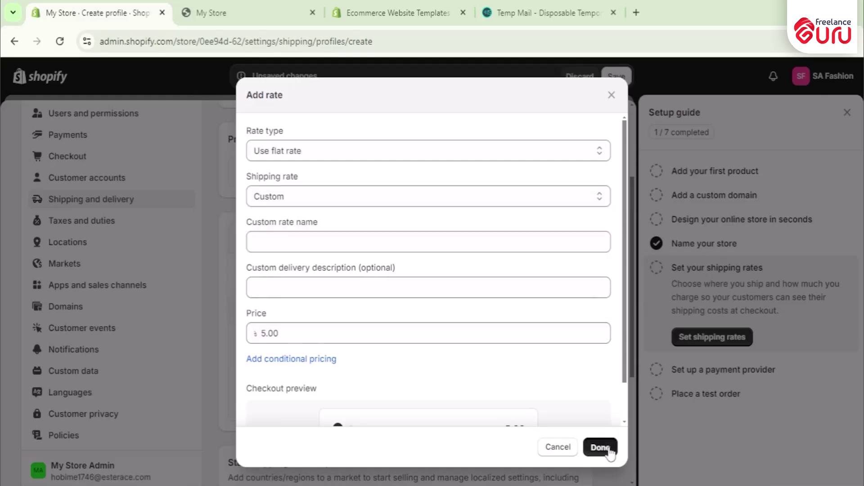
click(280, 237)
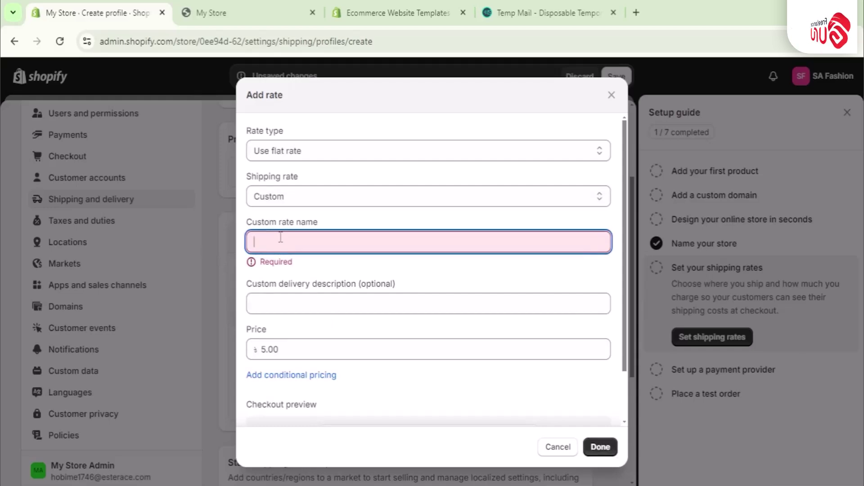
text(bd)
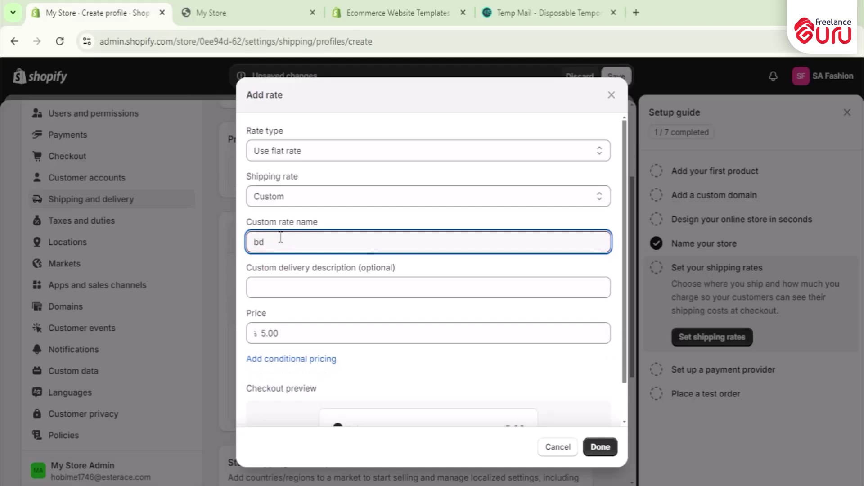
click(600, 447)
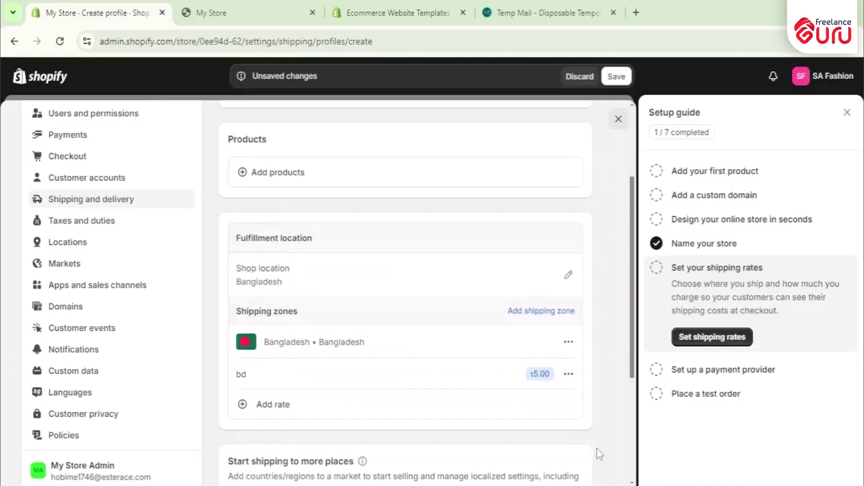
Step: Review the shipping profile's zone and rate, and save the new custom shipping profile
scroll(281, 393, down, 2)
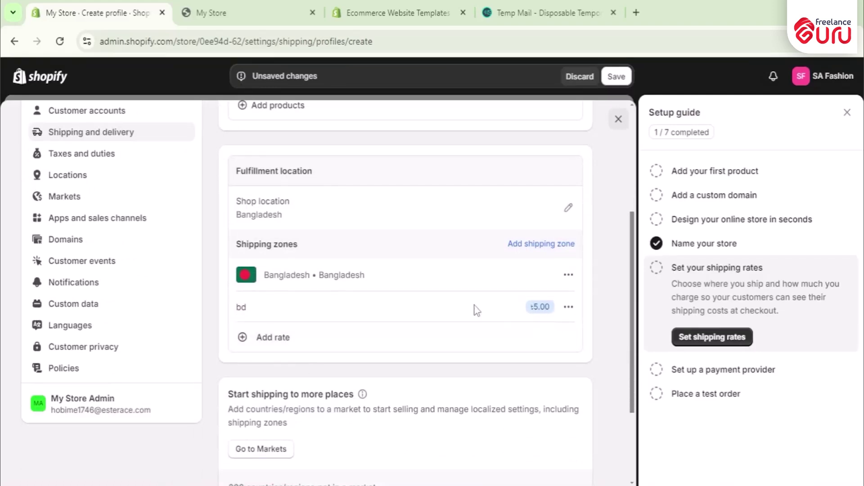
scroll(380, 252, down, 3)
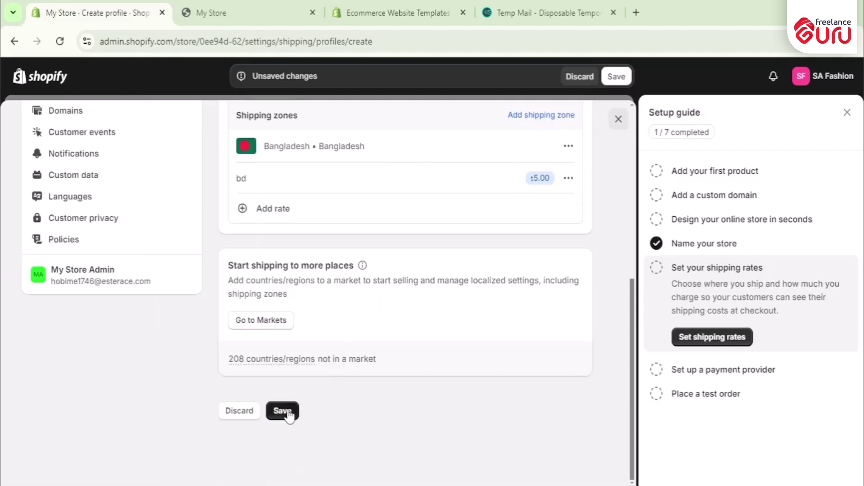
click(290, 411)
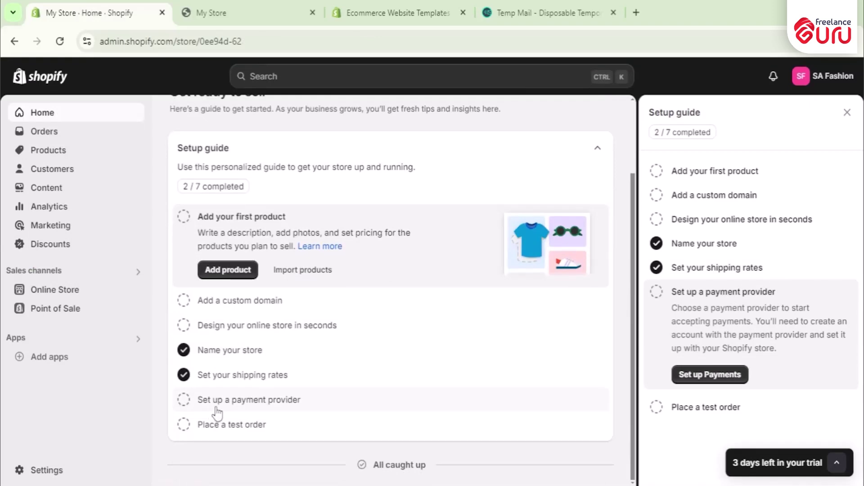
Step: Open the payment settings from the Set up a payment provider task and look through the third-party providers, including Tap Payments, without installing any
click(256, 400)
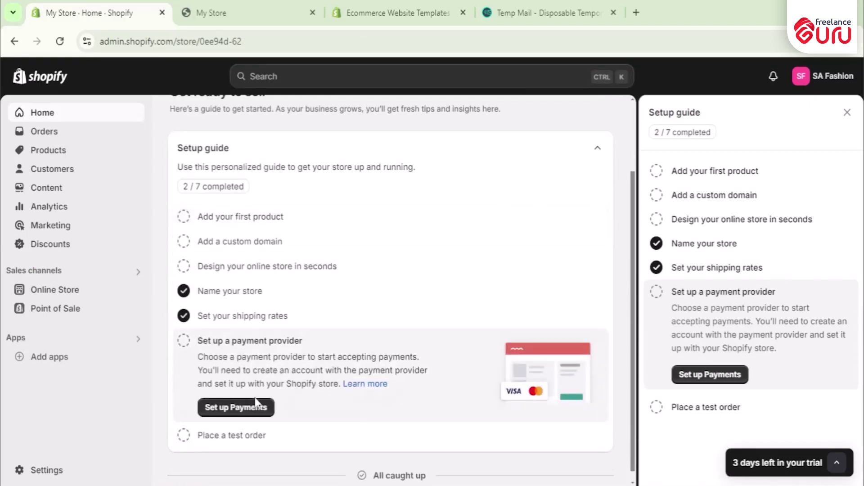
click(232, 409)
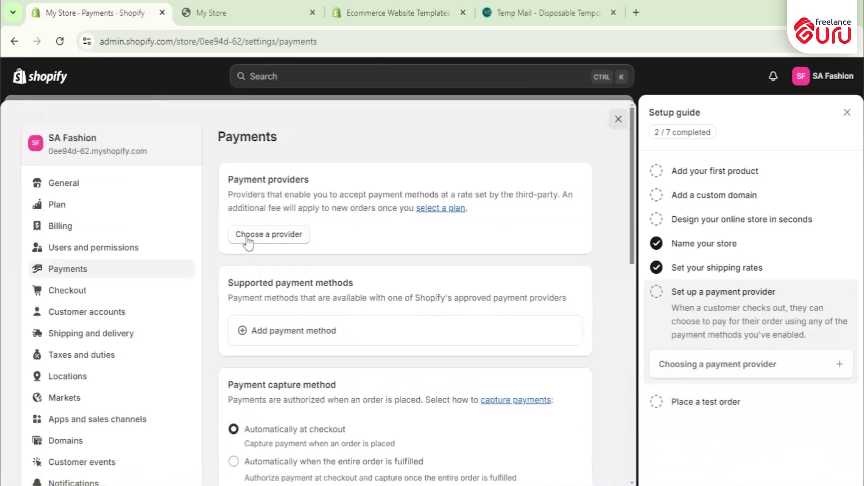
click(248, 243)
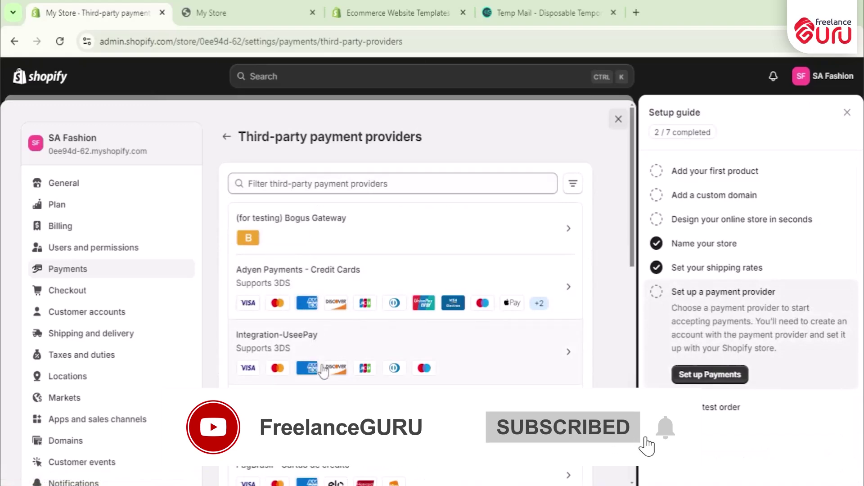
scroll(323, 371, down, 5)
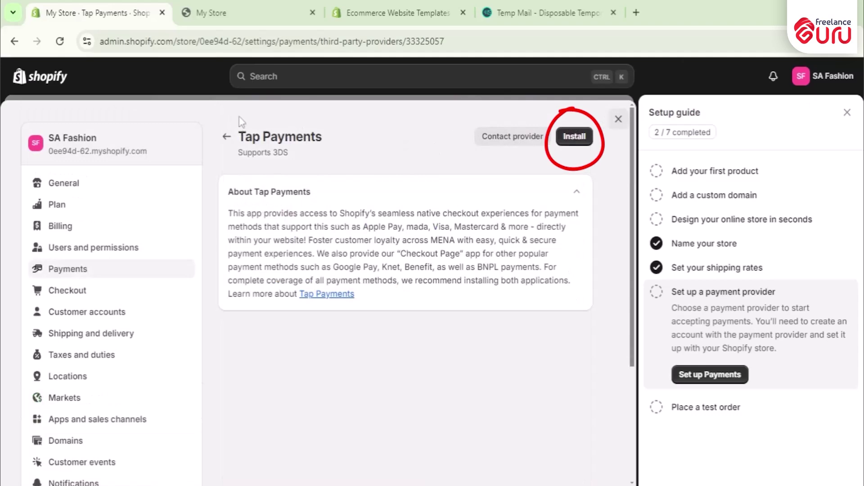
click(227, 137)
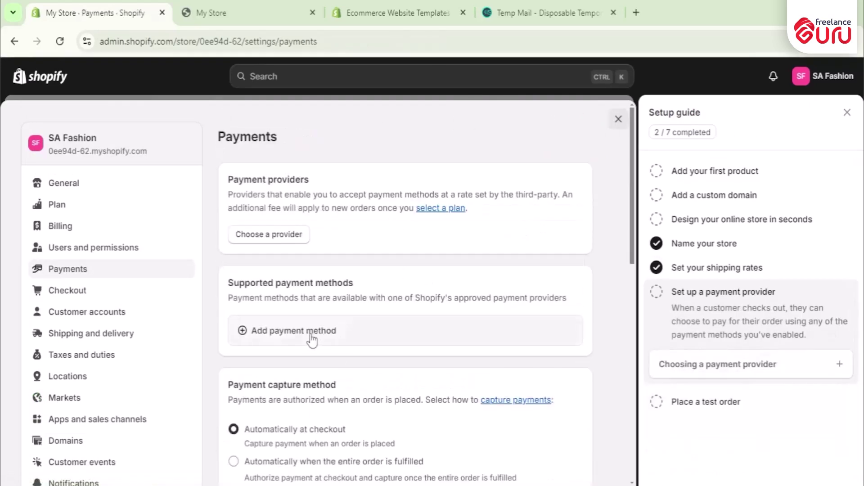
Step: Search the supported payment methods for "master", select Mastercard and look through the providers that offer it
click(311, 337)
click(311, 206)
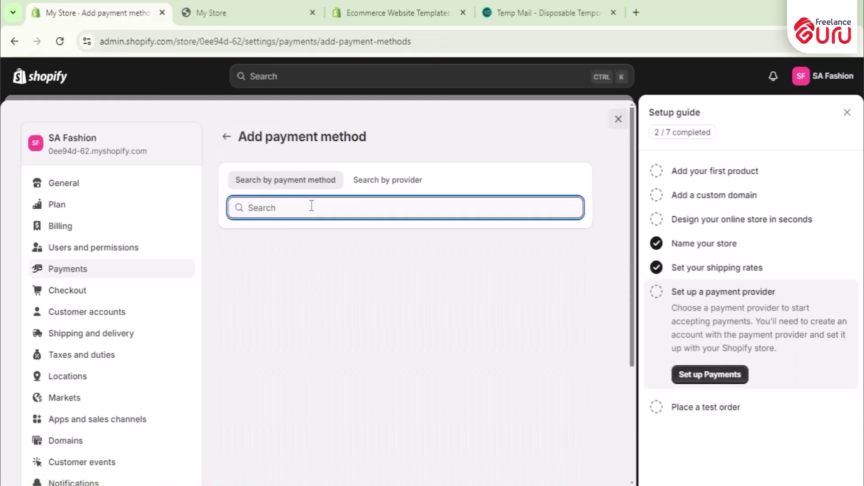
text(mast)
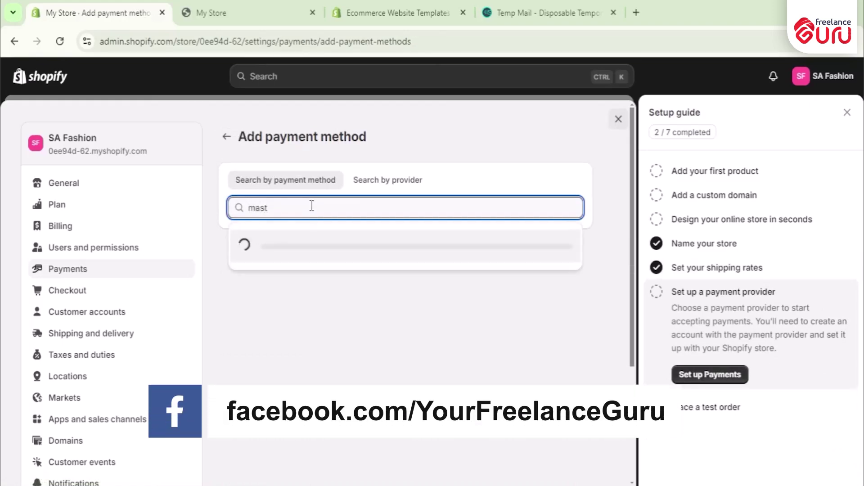
text(er)
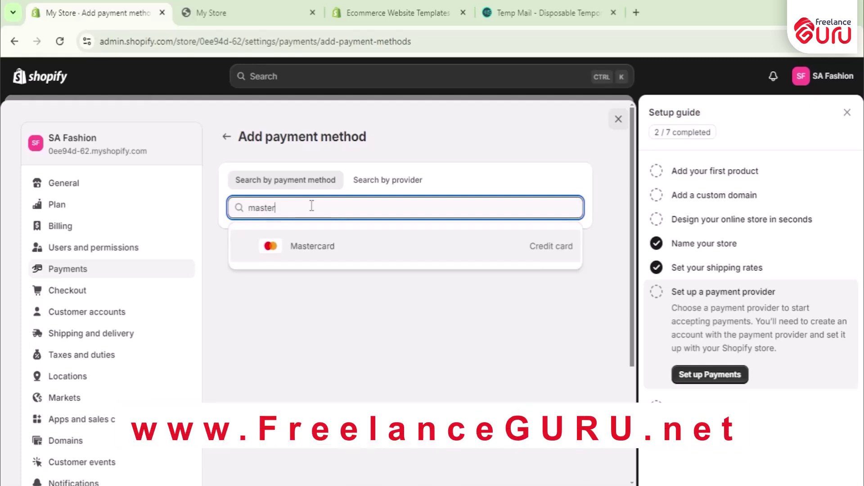
click(273, 253)
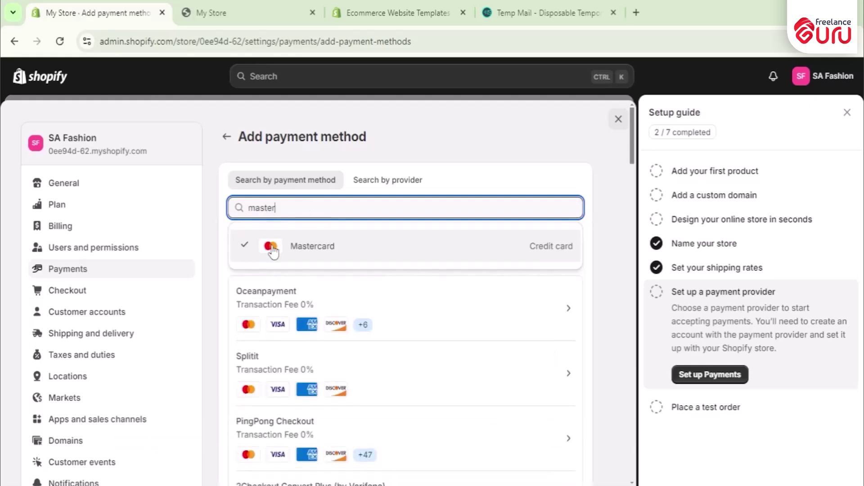
scroll(450, 339, down, 3)
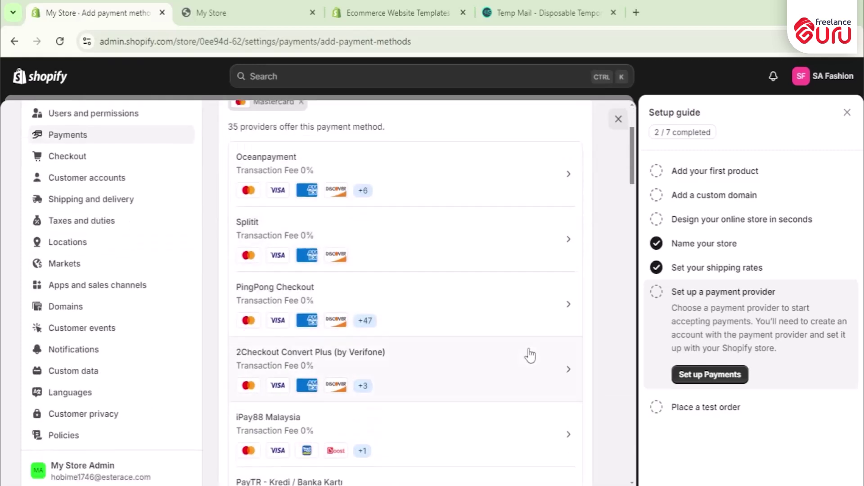
scroll(411, 365, down, 9)
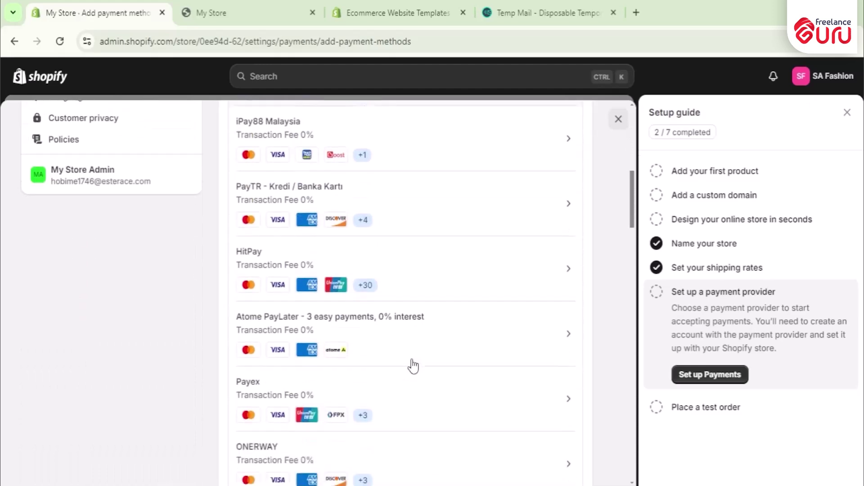
scroll(413, 366, up, 12)
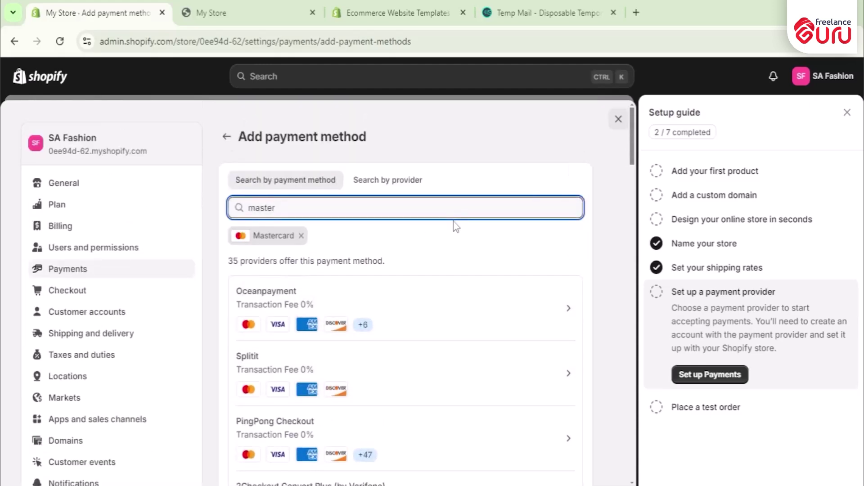
scroll(563, 239, down, 20)
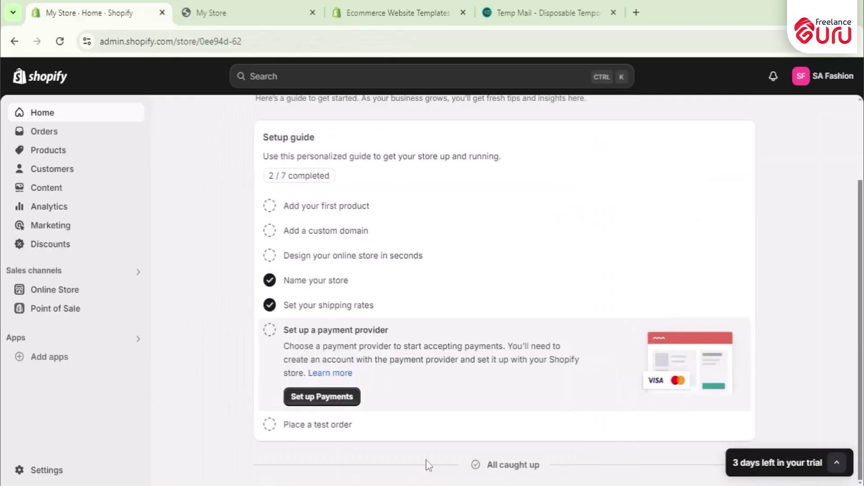
Step: Review the setup guide on the home page, browse the recommended apps to add, and open the Shopify App Store
scroll(435, 445, up, 3)
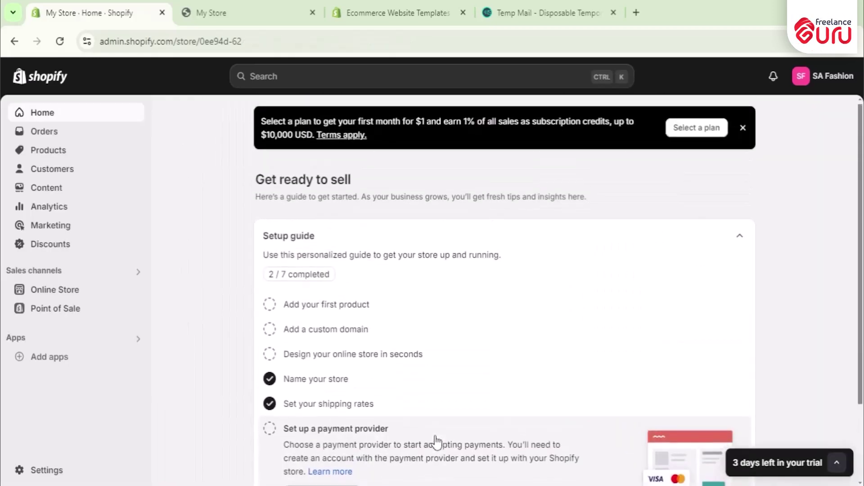
scroll(436, 443, down, 3)
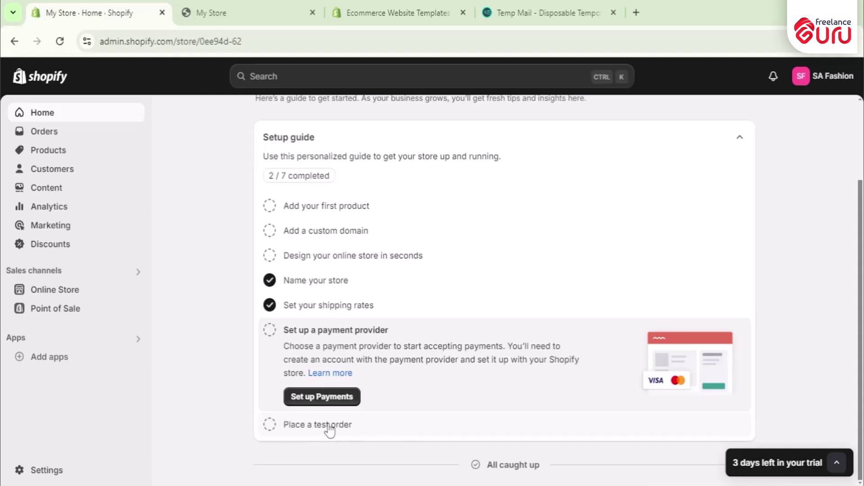
scroll(322, 396, up, 3)
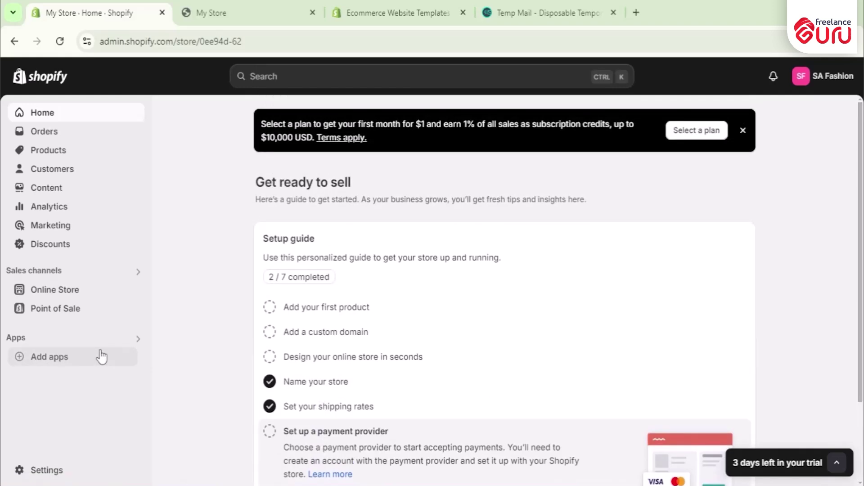
click(52, 359)
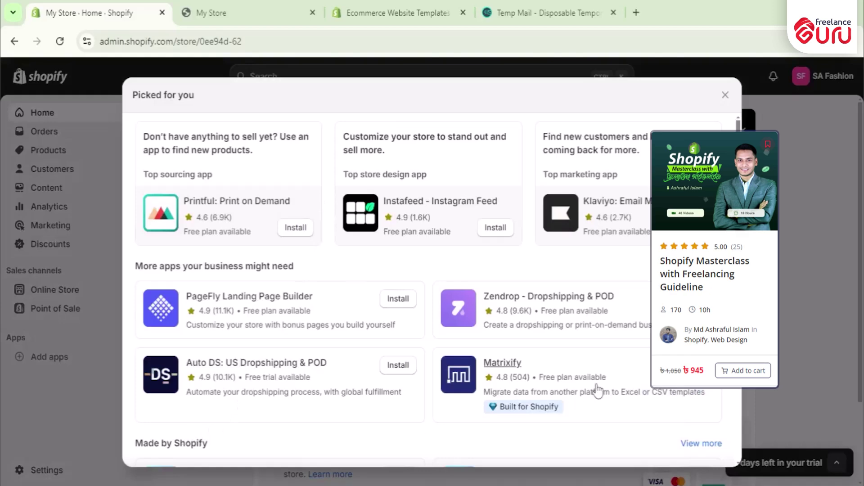
scroll(398, 257, down, 3)
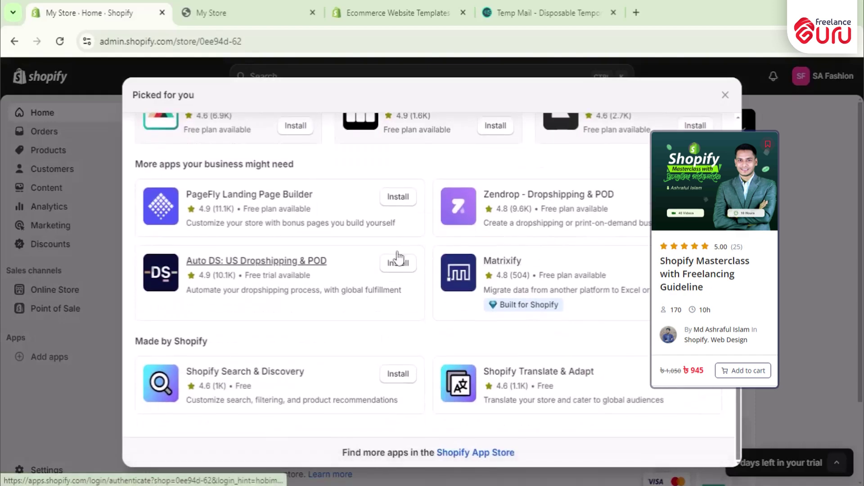
click(469, 453)
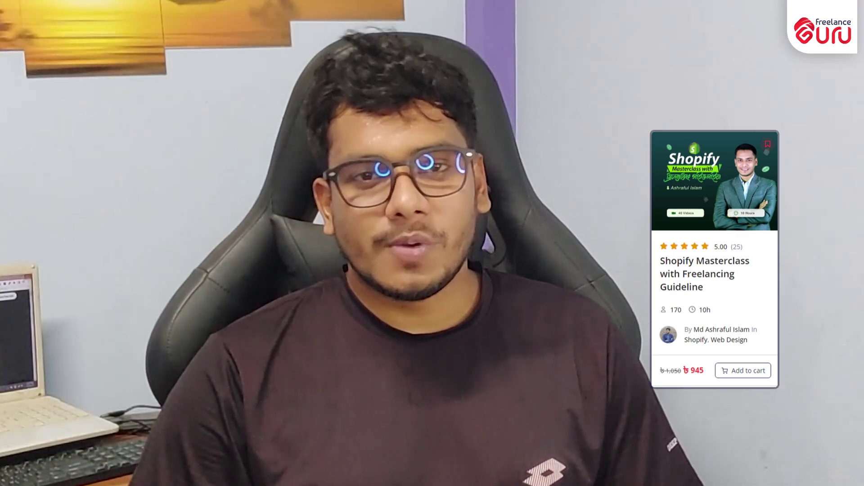